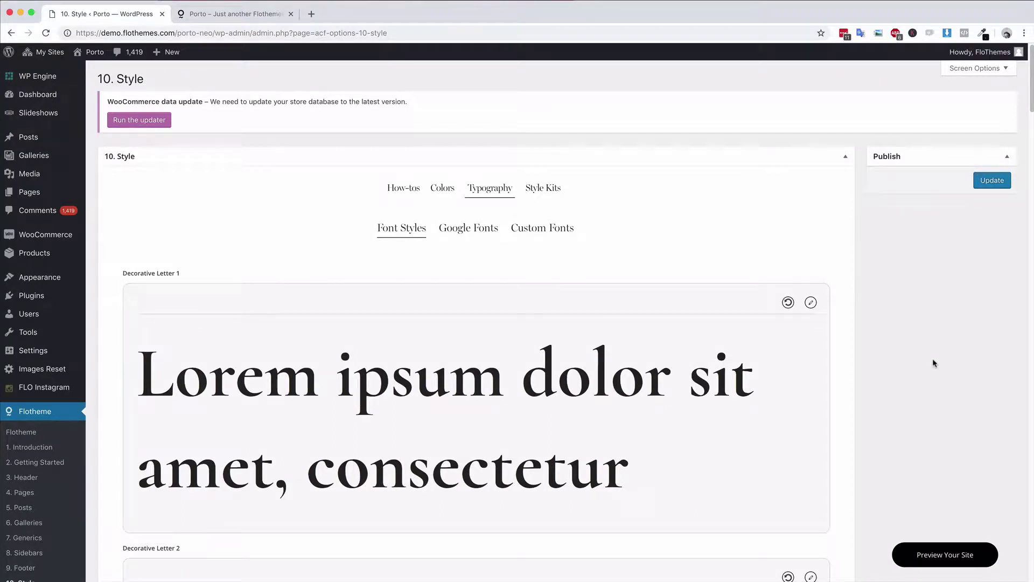
Scroll down to Decorative Letter 1 and open its font style editor.
{"action": "scroll", "coordinate": [933, 363], "scroll_direction": "down", "scroll_amount": 1}
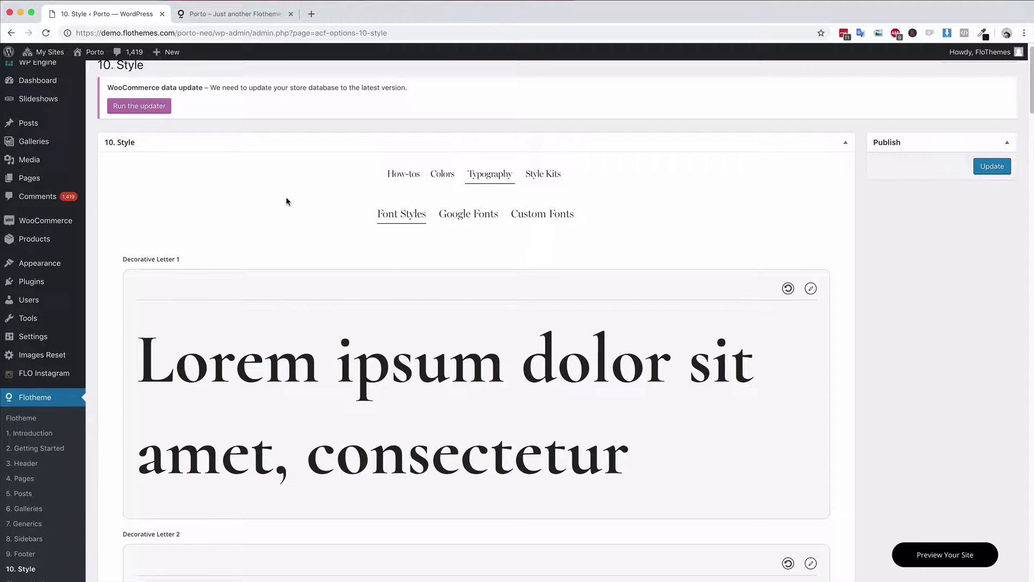
{"action": "scroll", "coordinate": [277, 201], "scroll_direction": "down", "scroll_amount": 3}
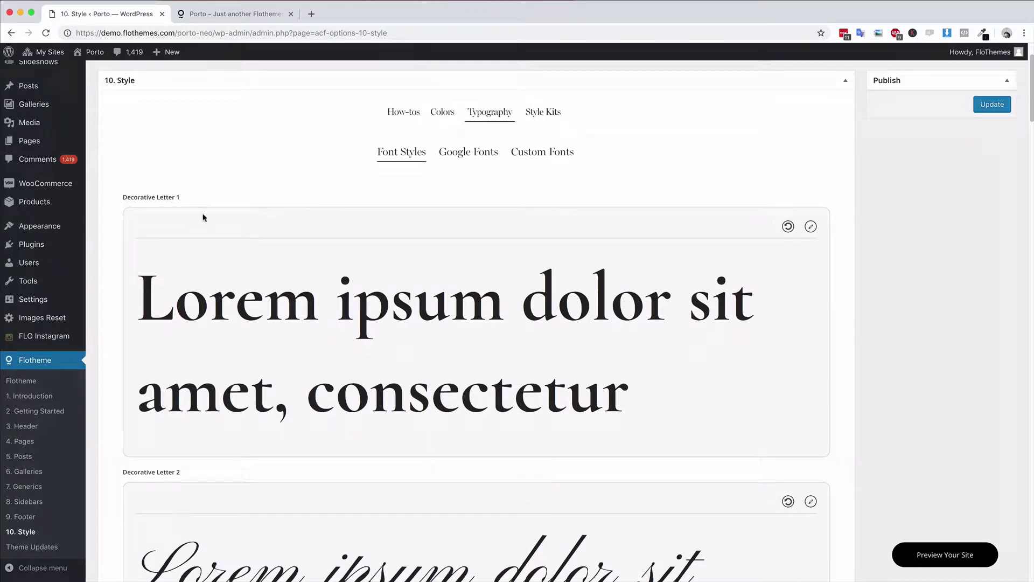
{"action": "scroll", "coordinate": [235, 221], "scroll_direction": "down", "scroll_amount": 1}
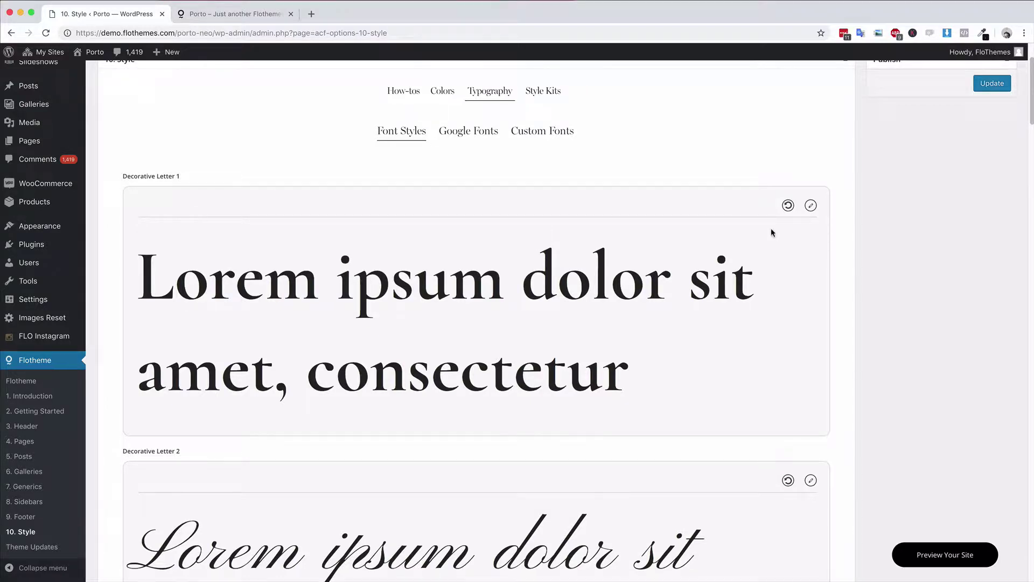
{"action": "left_click", "coordinate": [811, 206]}
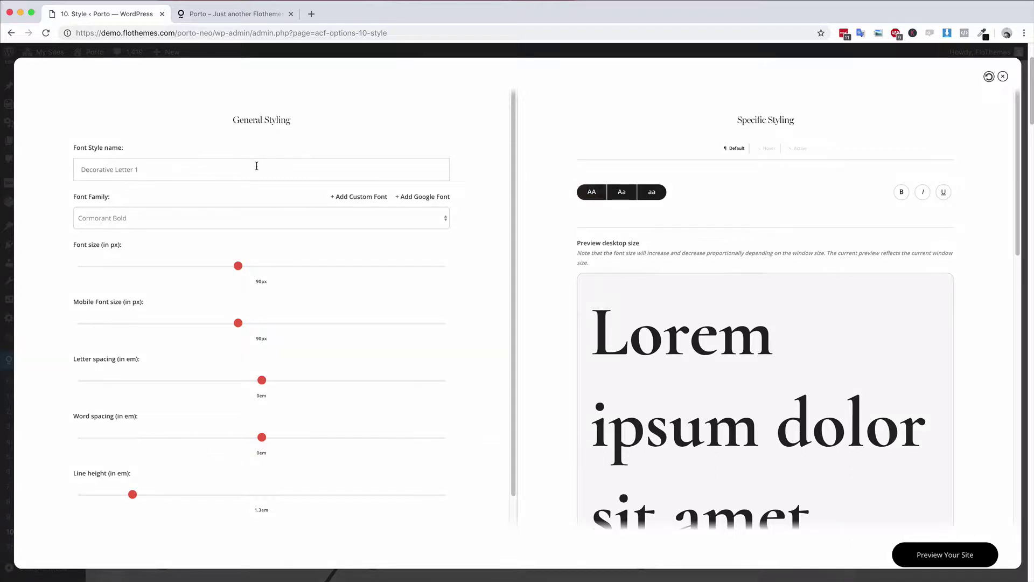
{"action": "left_click_drag", "start_coordinate": [256, 167], "coordinate": [65, 171]}
{"action": "left_click", "coordinate": [193, 162]}
{"action": "left_click_drag", "start_coordinate": [172, 167], "coordinate": [75, 170]}
{"action": "left_click", "coordinate": [175, 168]}
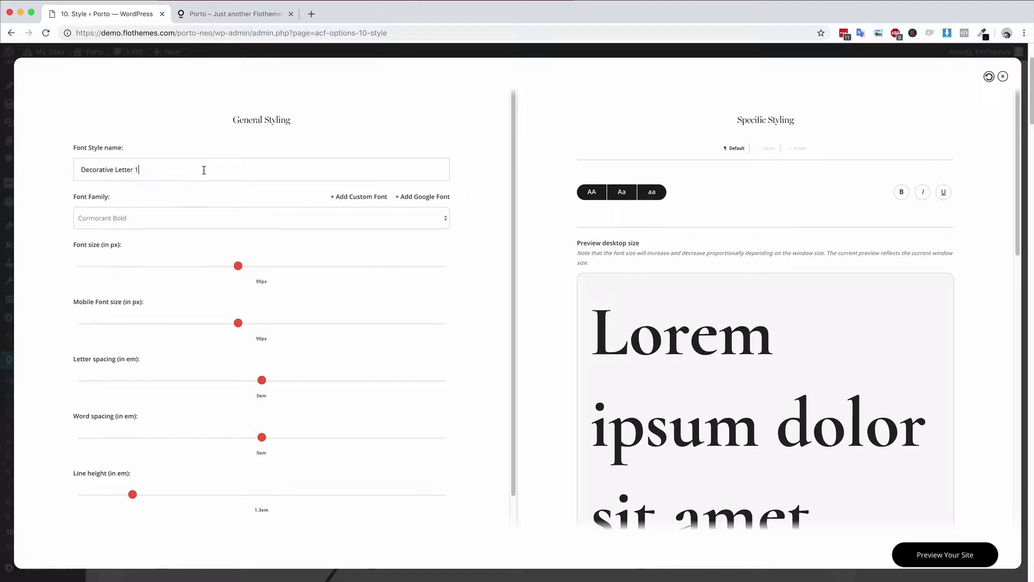
Set Decorative Letter 1's font family to Butler Regular.
{"action": "left_click", "coordinate": [155, 224]}
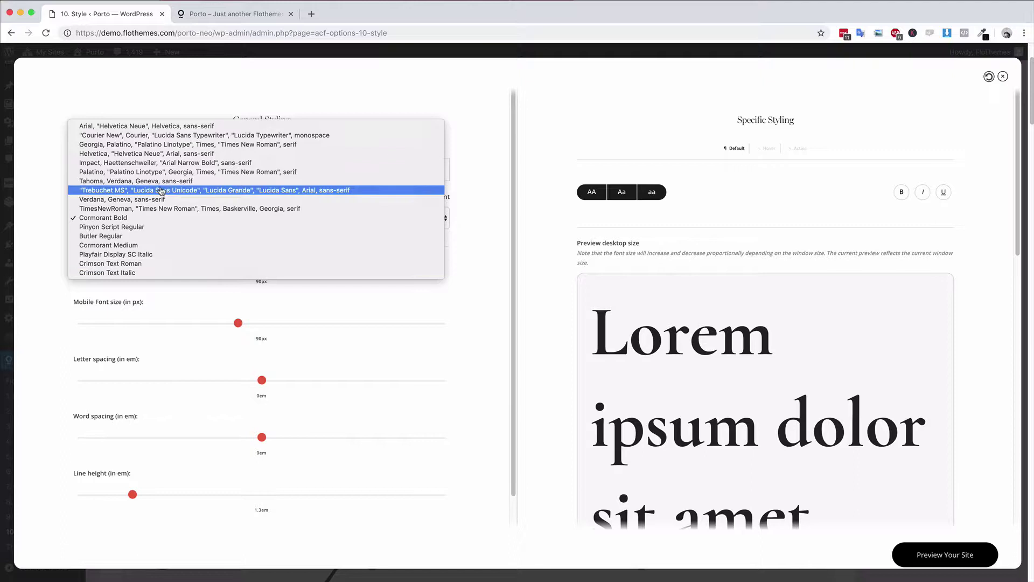
{"action": "left_click", "coordinate": [50, 251]}
{"action": "left_click", "coordinate": [152, 223]}
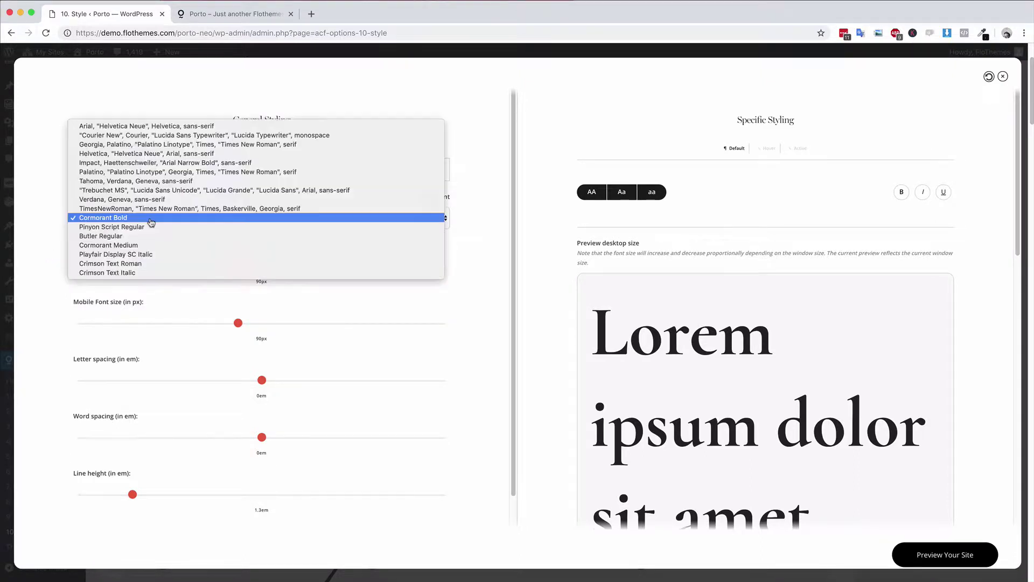
{"action": "key", "text": "Escape"}
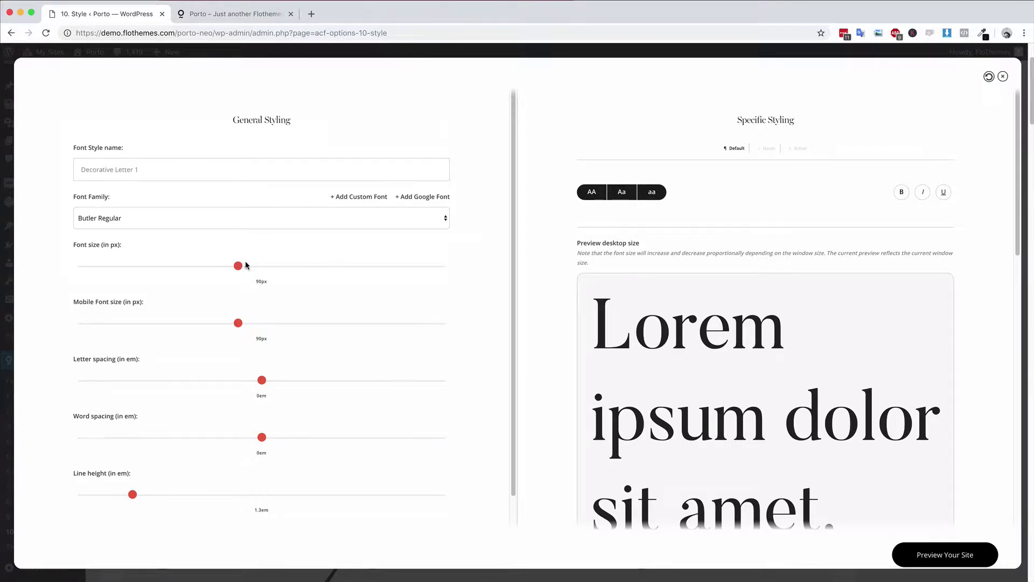
Set font size 96px, mobile 61px, word spacing 0.42em, line height 1.31em; letter spacing stays 0em.
{"action": "mouse_move", "coordinate": [238, 266]}
{"action": "left_mouse_down"}
{"action": "mouse_move", "coordinate": [311, 272]}
{"action": "mouse_move", "coordinate": [247, 268]}
{"action": "left_mouse_up"}
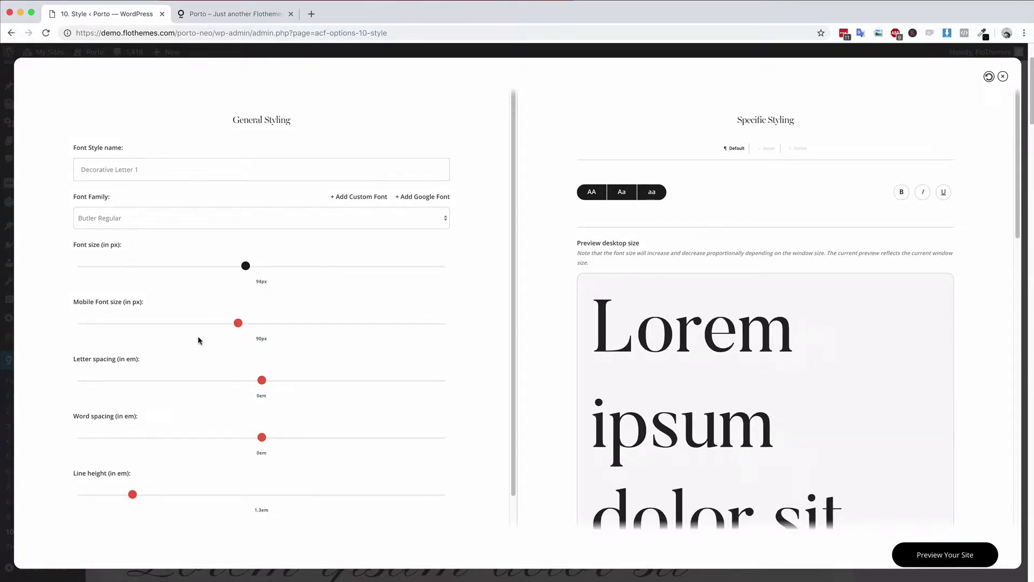
{"action": "left_click_drag", "start_coordinate": [239, 327], "coordinate": [184, 327]}
{"action": "scroll", "coordinate": [646, 360], "scroll_direction": "down", "scroll_amount": 10}
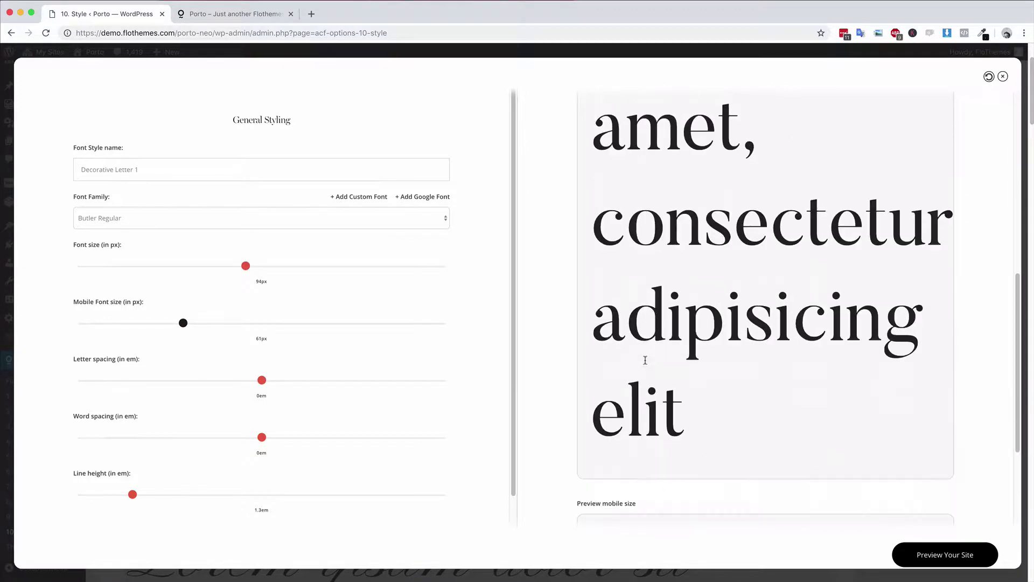
{"action": "scroll", "coordinate": [645, 360], "scroll_direction": "down", "scroll_amount": 4}
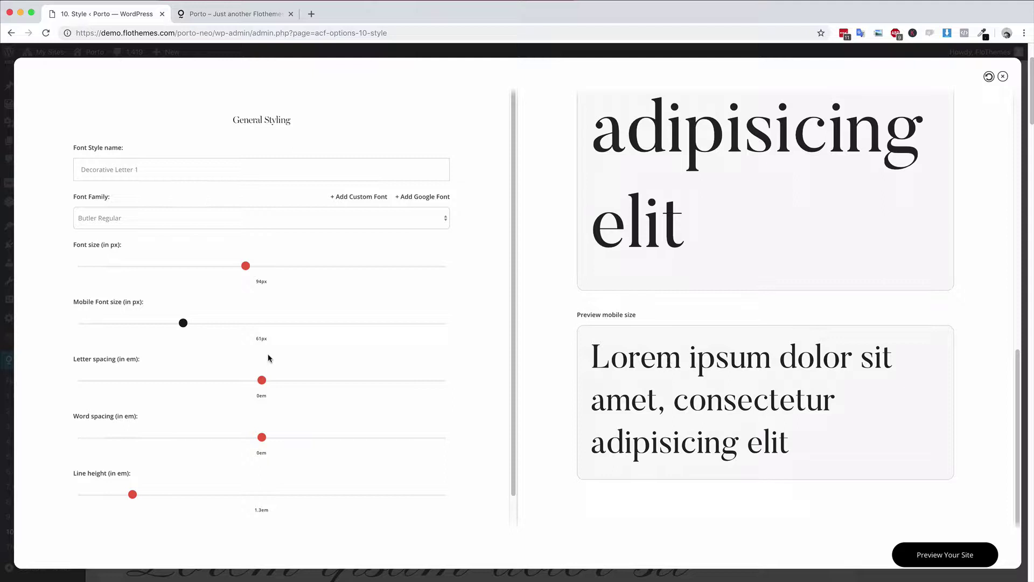
{"action": "mouse_move", "coordinate": [262, 380]}
{"action": "left_mouse_down"}
{"action": "mouse_move", "coordinate": [288, 381]}
{"action": "mouse_move", "coordinate": [250, 381]}
{"action": "left_mouse_up"}
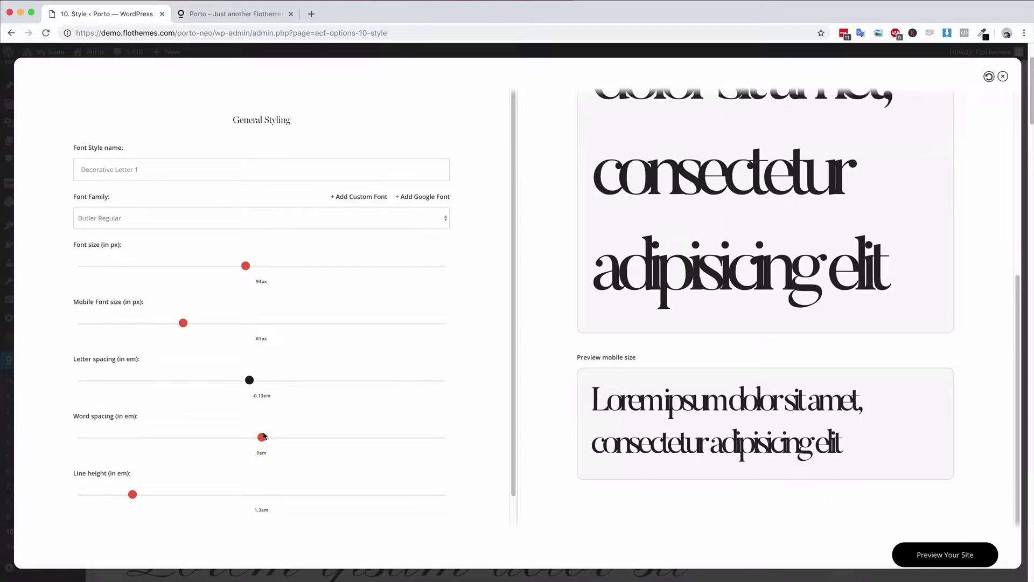
{"action": "left_click_drag", "start_coordinate": [263, 435], "coordinate": [300, 437]}
{"action": "mouse_move", "coordinate": [134, 496]}
{"action": "left_mouse_down"}
{"action": "mouse_move", "coordinate": [157, 495]}
{"action": "mouse_move", "coordinate": [135, 495]}
{"action": "left_mouse_up"}
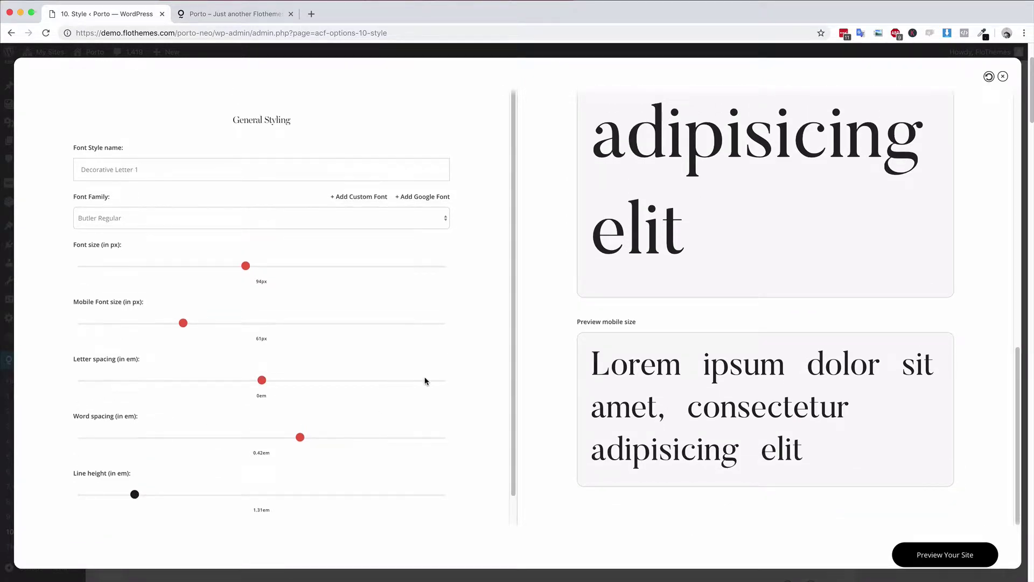
{"action": "scroll", "coordinate": [580, 323], "scroll_direction": "up", "scroll_amount": 10}
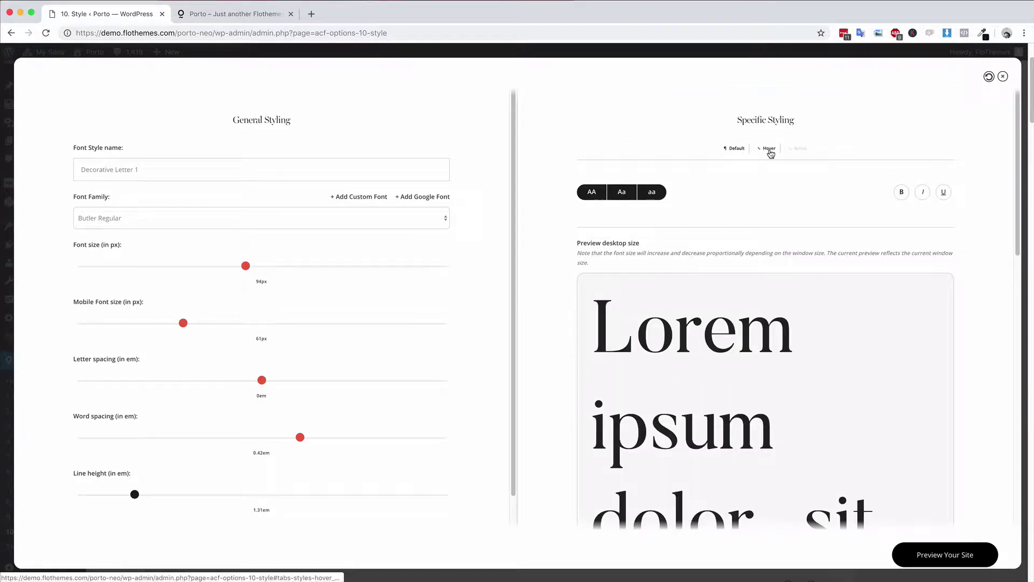
Test the case and B/I/U buttons, leaving the Aa case on and bold, italic, underline off.
{"action": "left_click", "coordinate": [602, 199]}
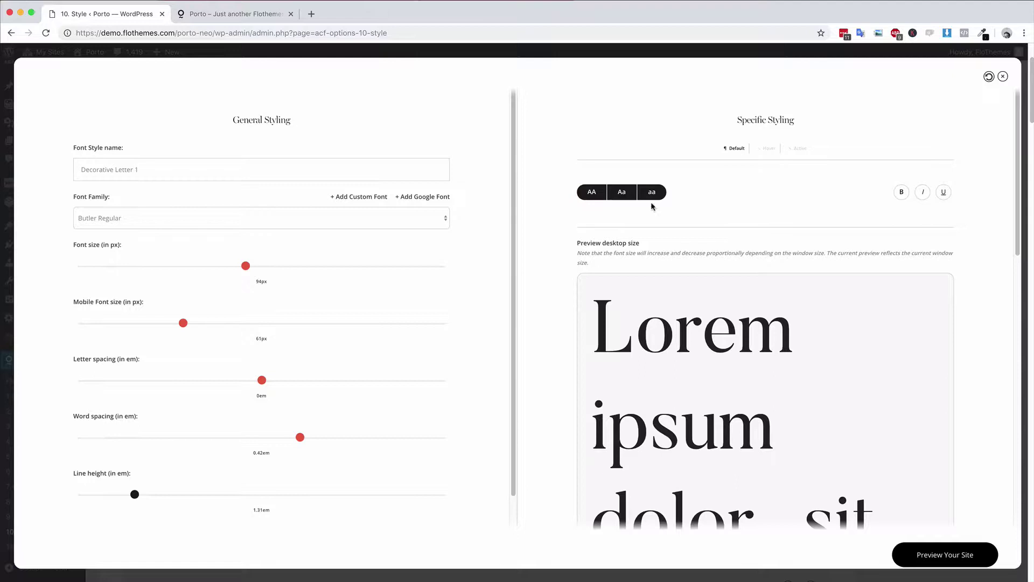
{"action": "left_click", "coordinate": [901, 192]}
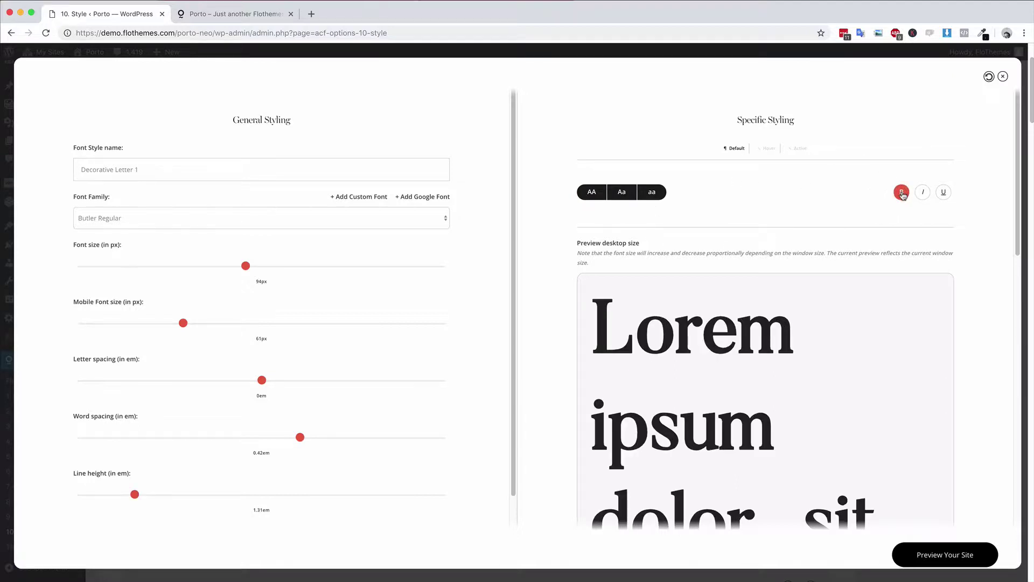
{"action": "left_click", "coordinate": [902, 193]}
{"action": "left_click", "coordinate": [922, 192]}
{"action": "left_click", "coordinate": [922, 192]}
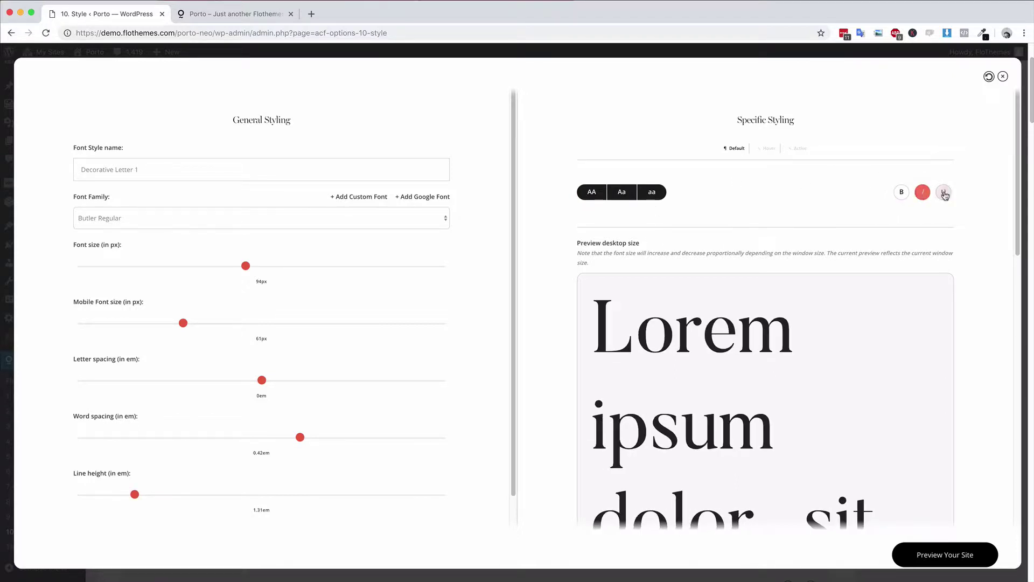
{"action": "left_click", "coordinate": [943, 192]}
{"action": "left_click", "coordinate": [944, 193]}
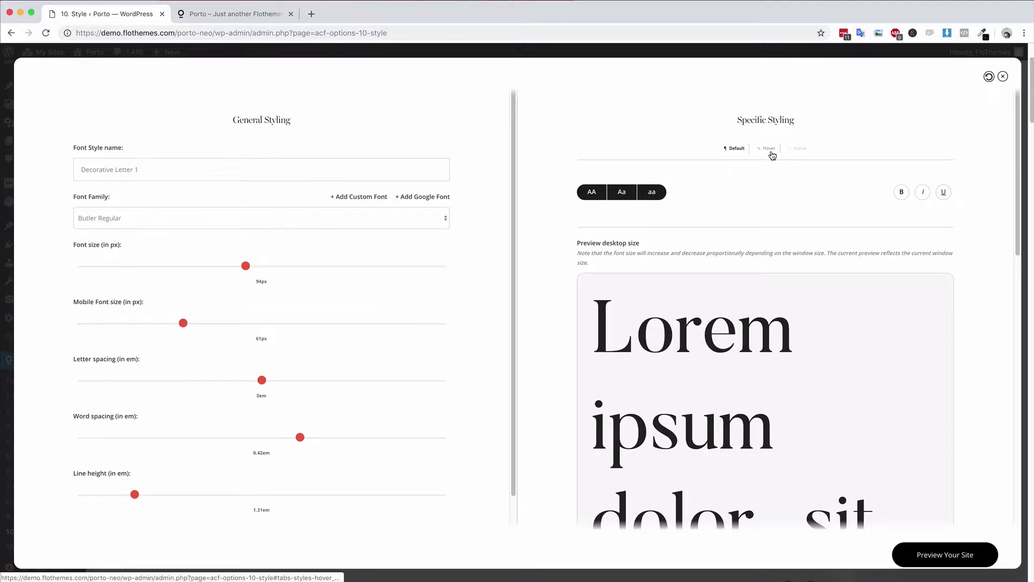
{"action": "left_click", "coordinate": [591, 193]}
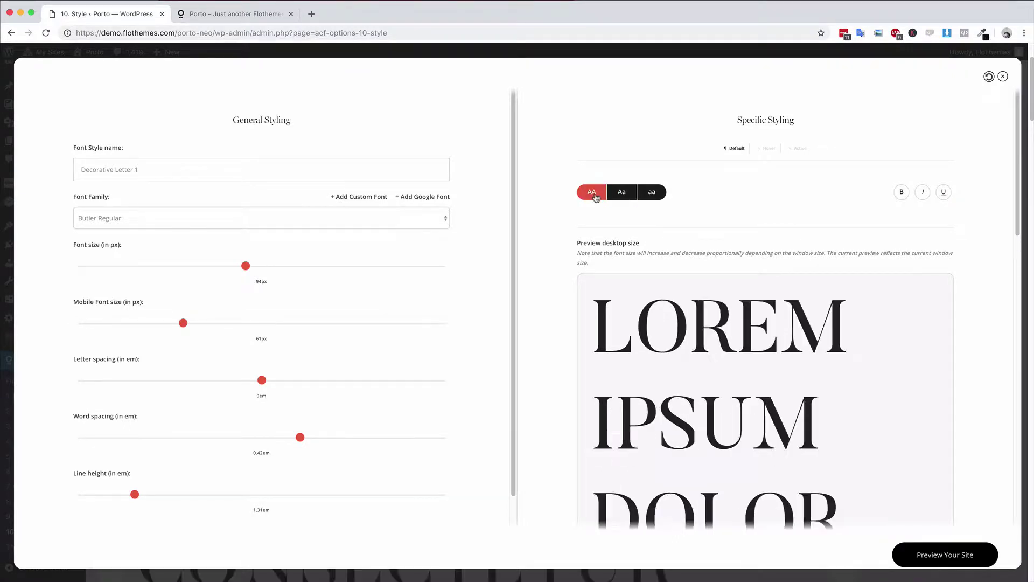
{"action": "left_click", "coordinate": [620, 194]}
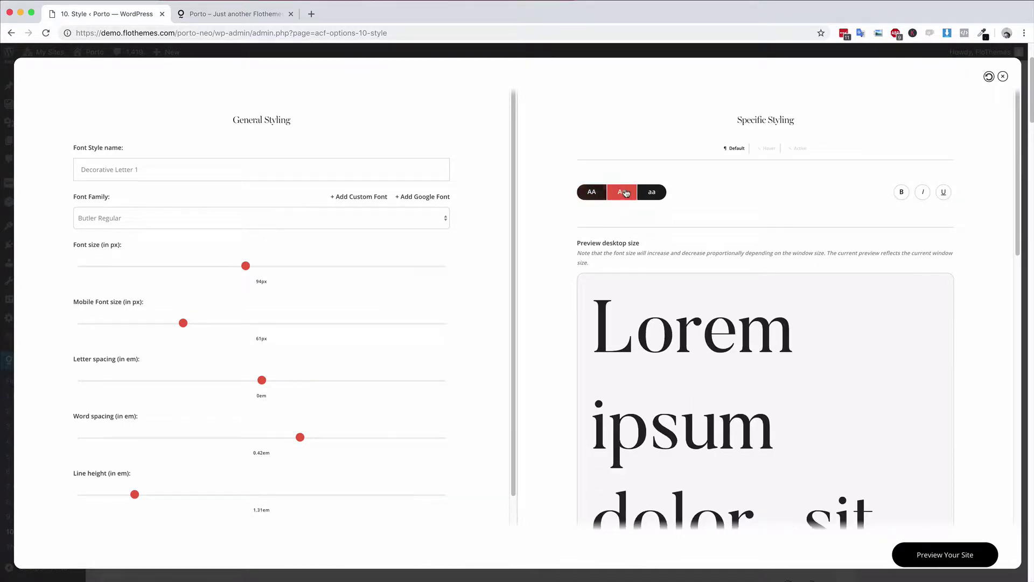
{"action": "left_click", "coordinate": [648, 193]}
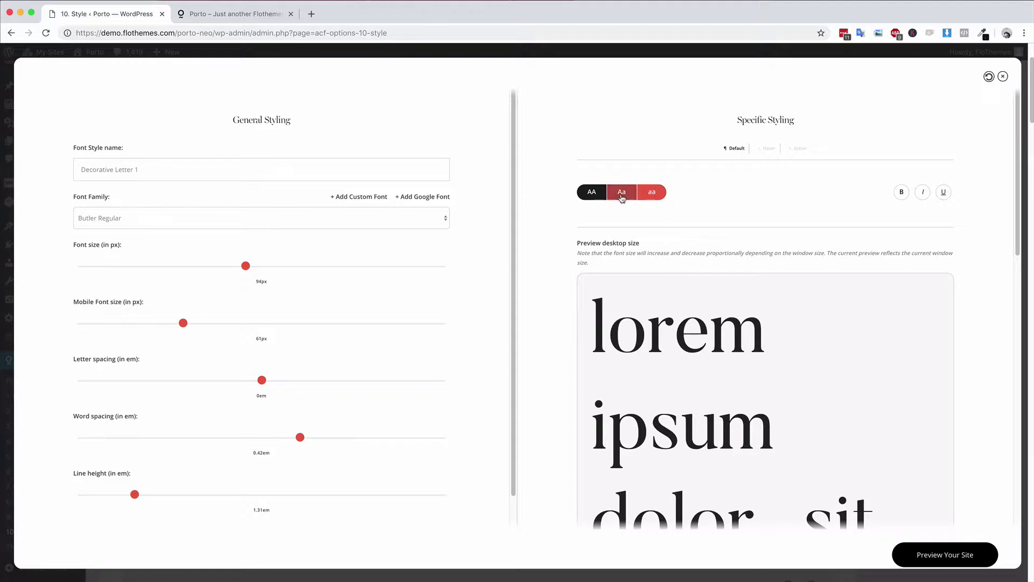
{"action": "left_click", "coordinate": [623, 196]}
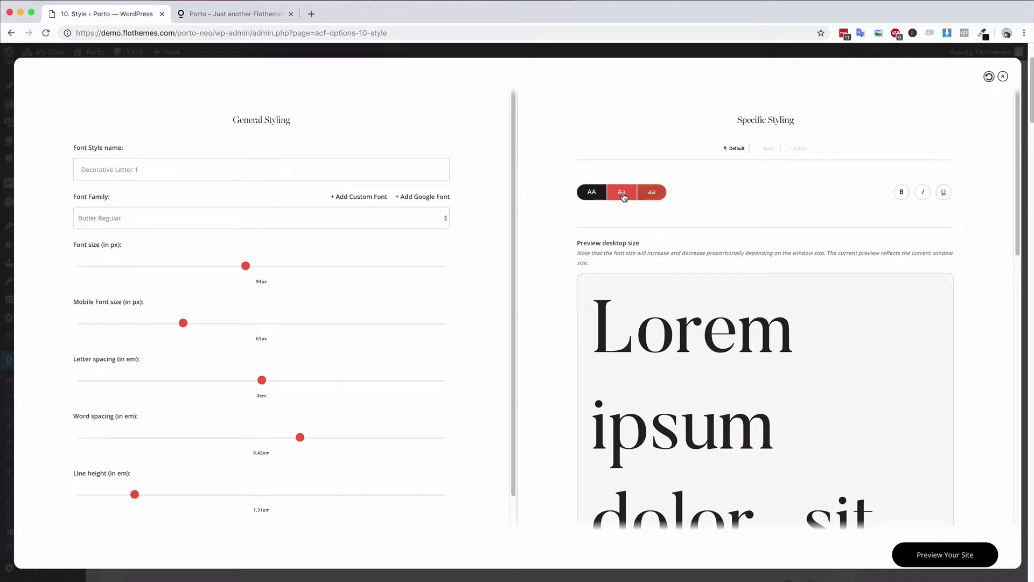
{"action": "left_click", "coordinate": [767, 150]}
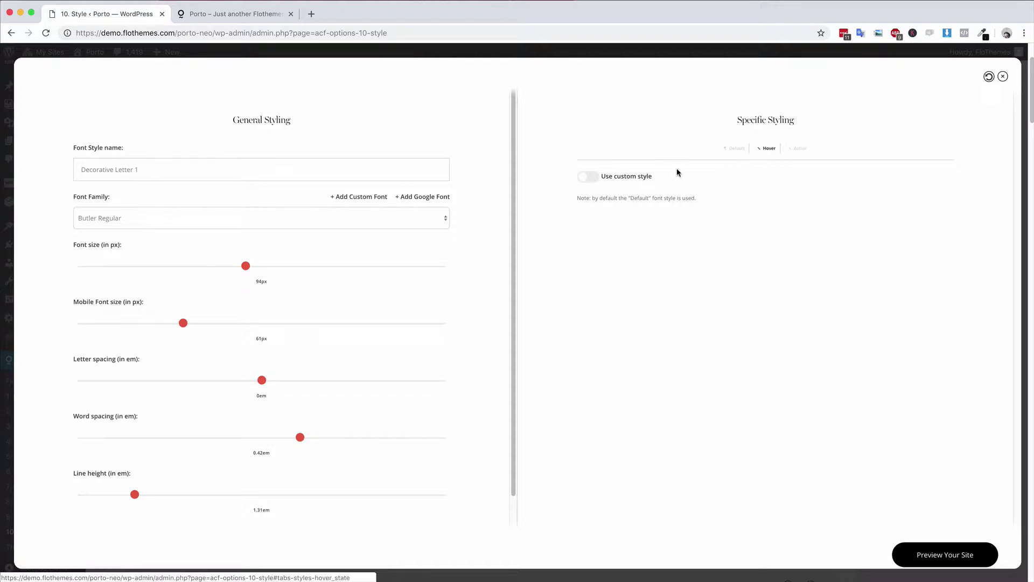
{"action": "left_click", "coordinate": [591, 178]}
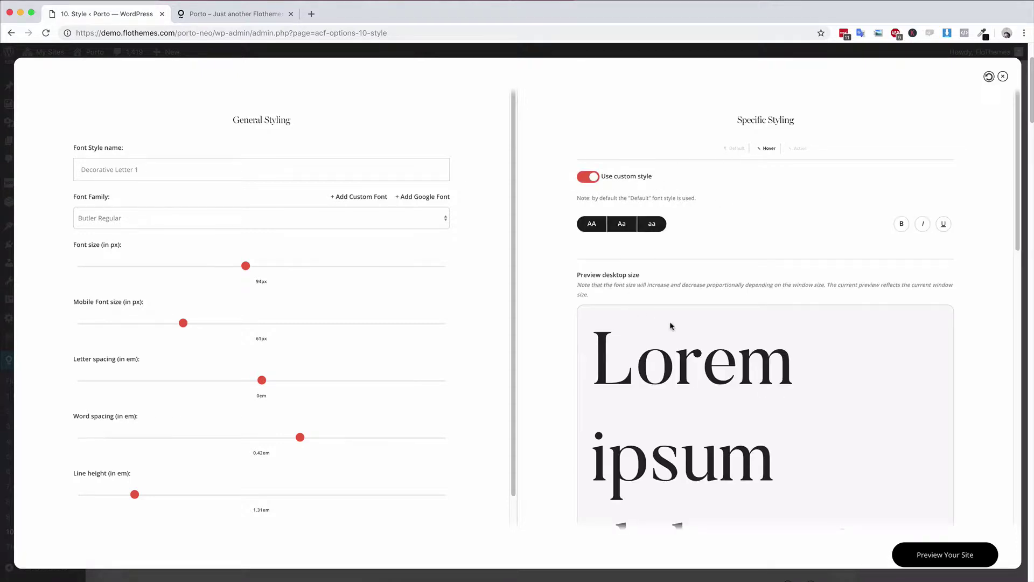
{"action": "left_click", "coordinate": [589, 179]}
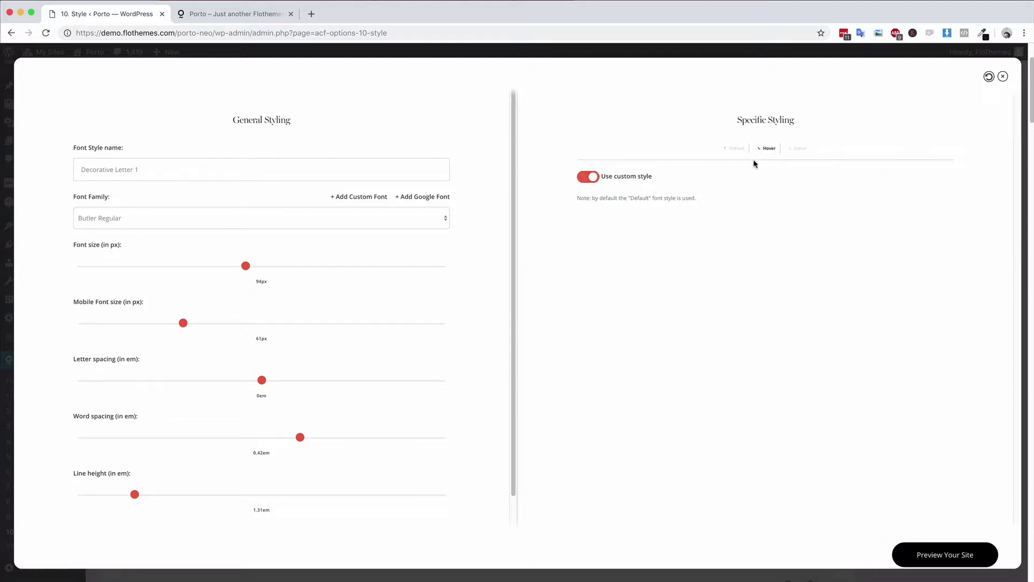
{"action": "left_click", "coordinate": [799, 150]}
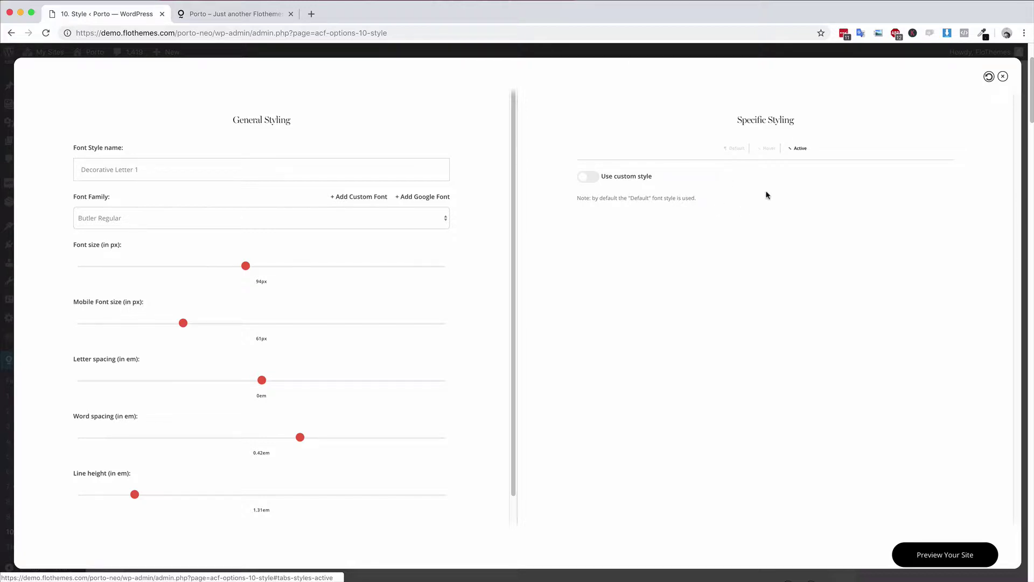
{"action": "left_click", "coordinate": [589, 176]}
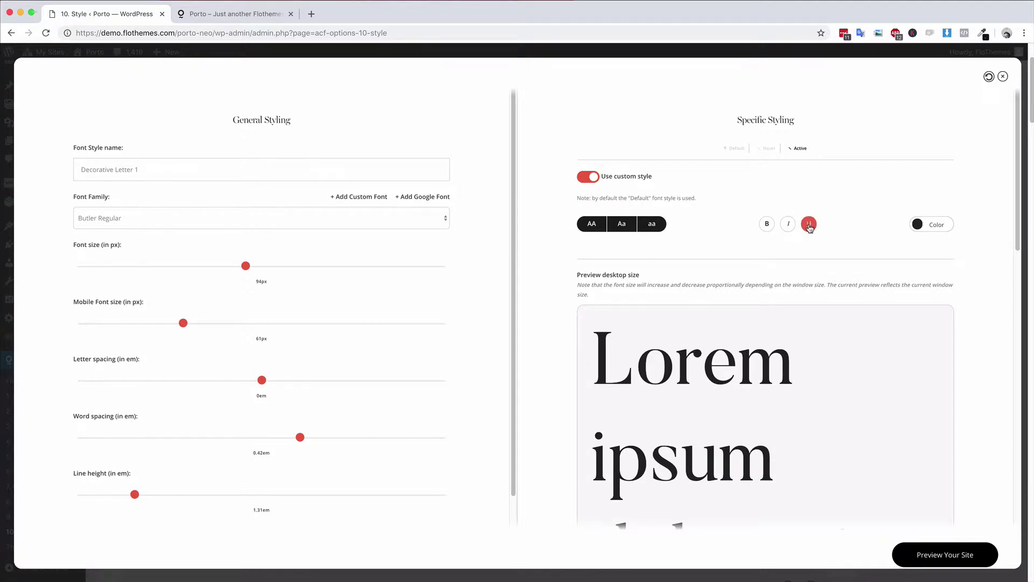
{"action": "left_click", "coordinate": [586, 178]}
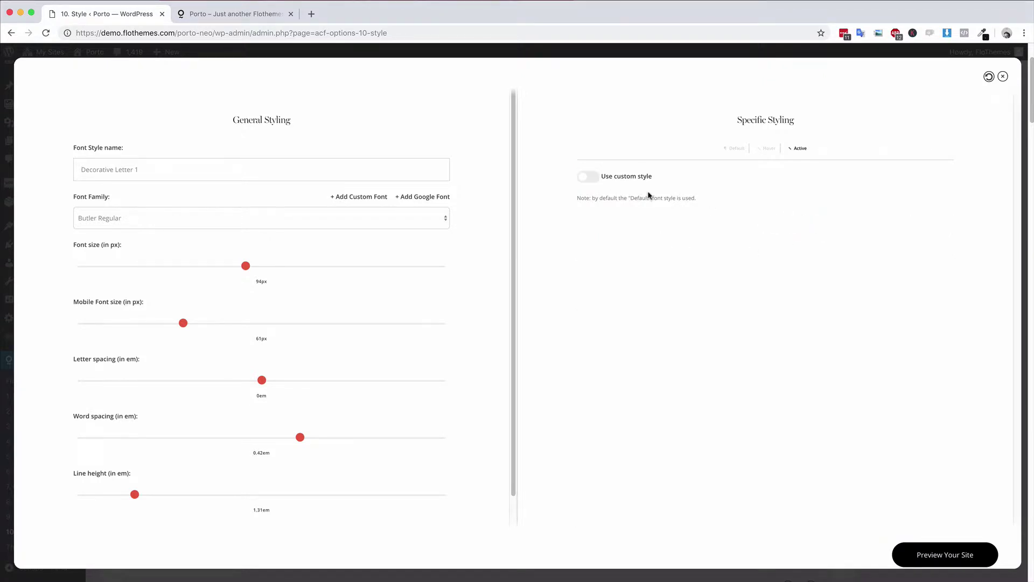
{"action": "left_click", "coordinate": [730, 149]}
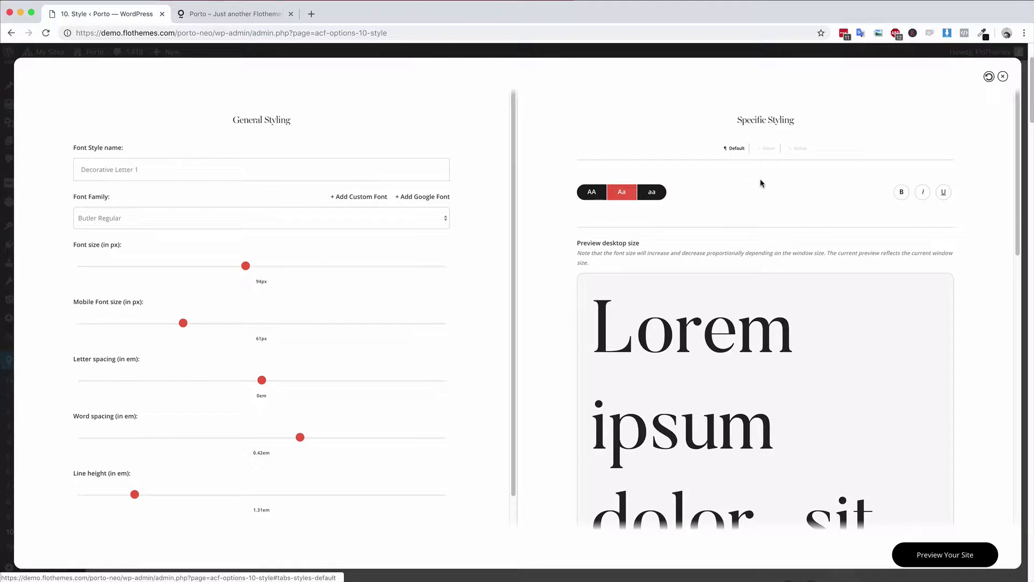
Close the Decorative Letter 1 editor and scroll through the predefined font styles.
{"action": "left_click", "coordinate": [1002, 77]}
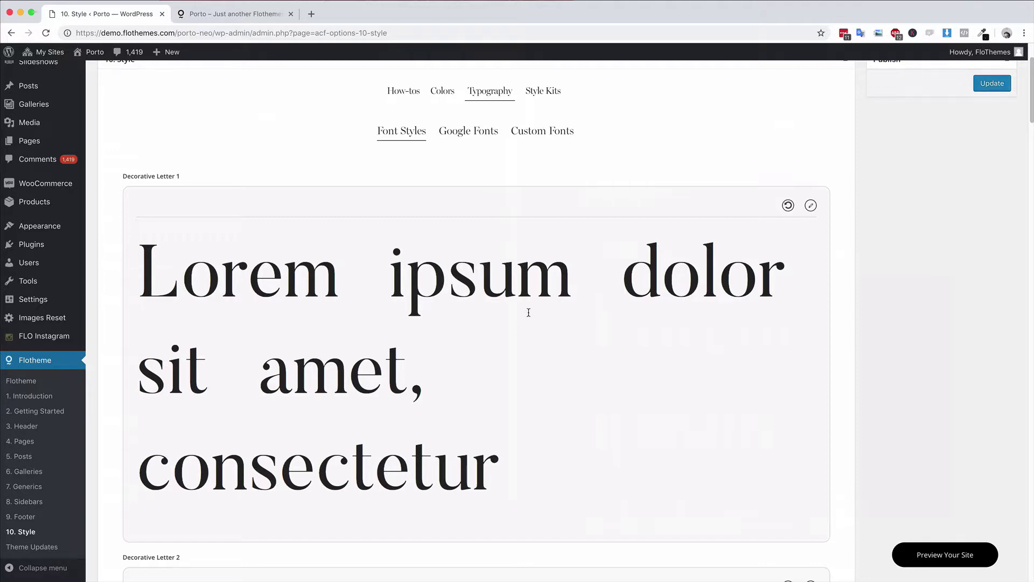
{"action": "scroll", "coordinate": [528, 313], "scroll_direction": "down", "scroll_amount": 12}
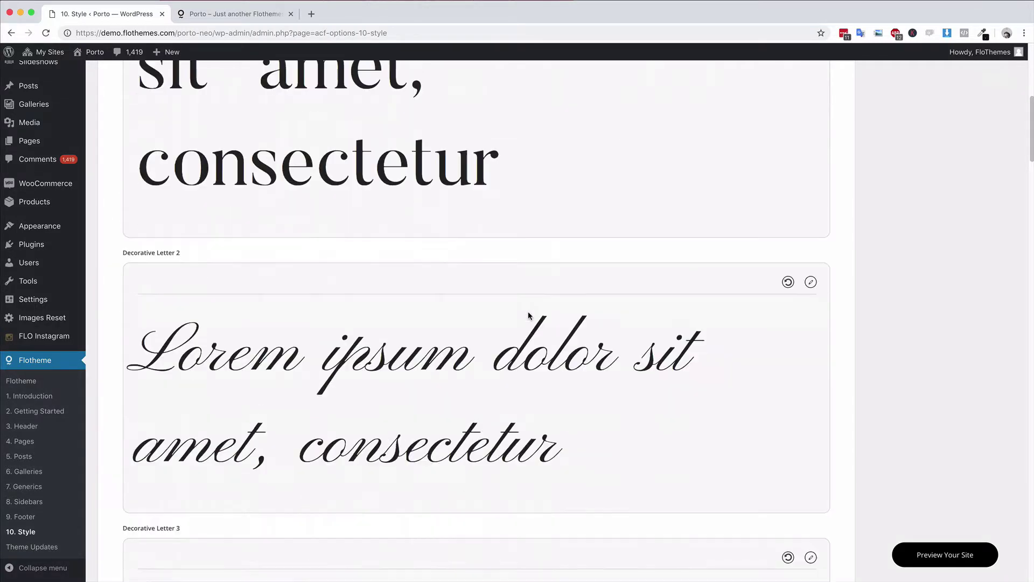
{"action": "scroll", "coordinate": [529, 317], "scroll_direction": "down", "scroll_amount": 10}
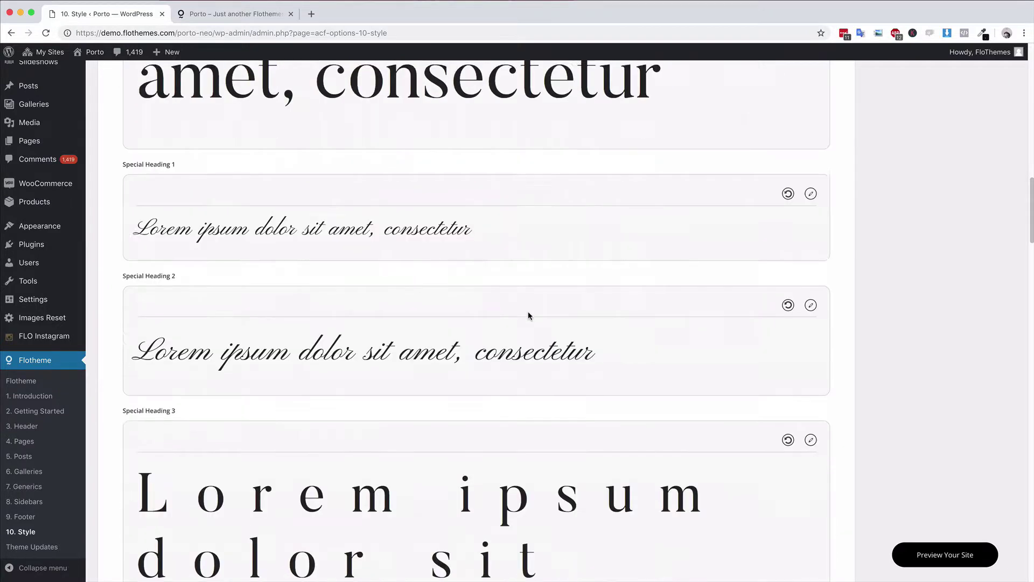
{"action": "scroll", "coordinate": [529, 316], "scroll_direction": "down", "scroll_amount": 12}
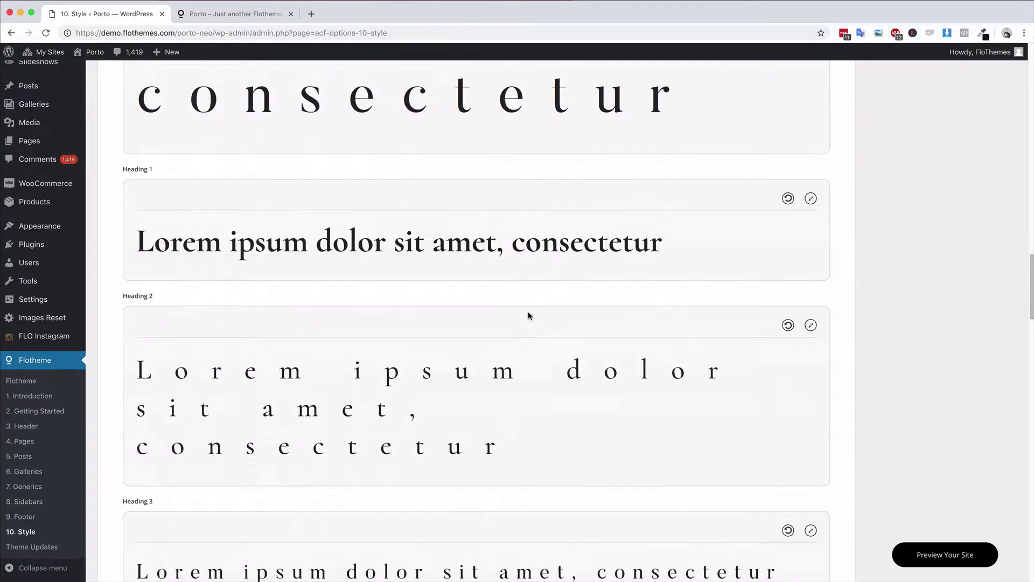
{"action": "scroll", "coordinate": [528, 312], "scroll_direction": "down", "scroll_amount": 15}
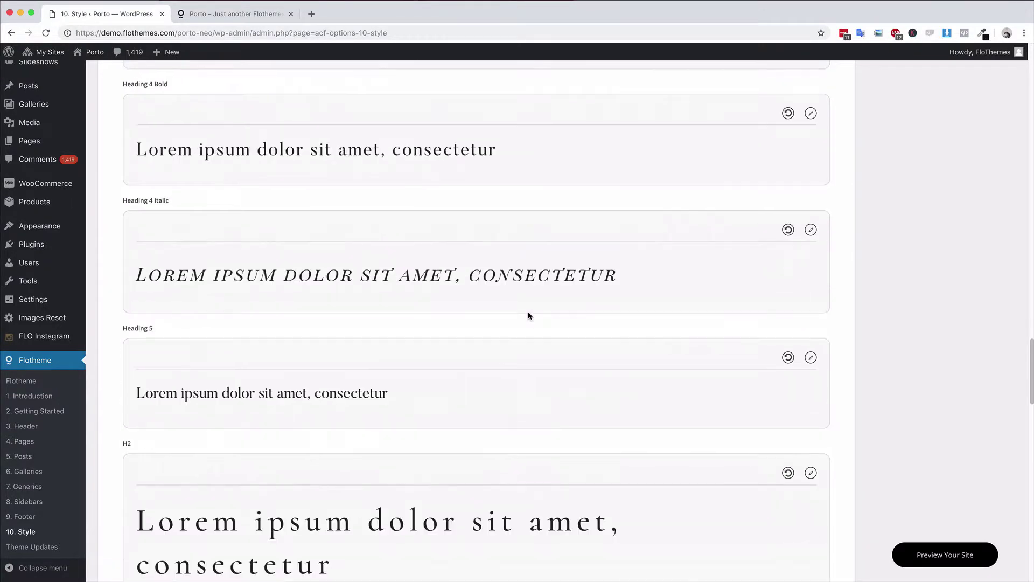
{"action": "scroll", "coordinate": [528, 314], "scroll_direction": "down", "scroll_amount": 8}
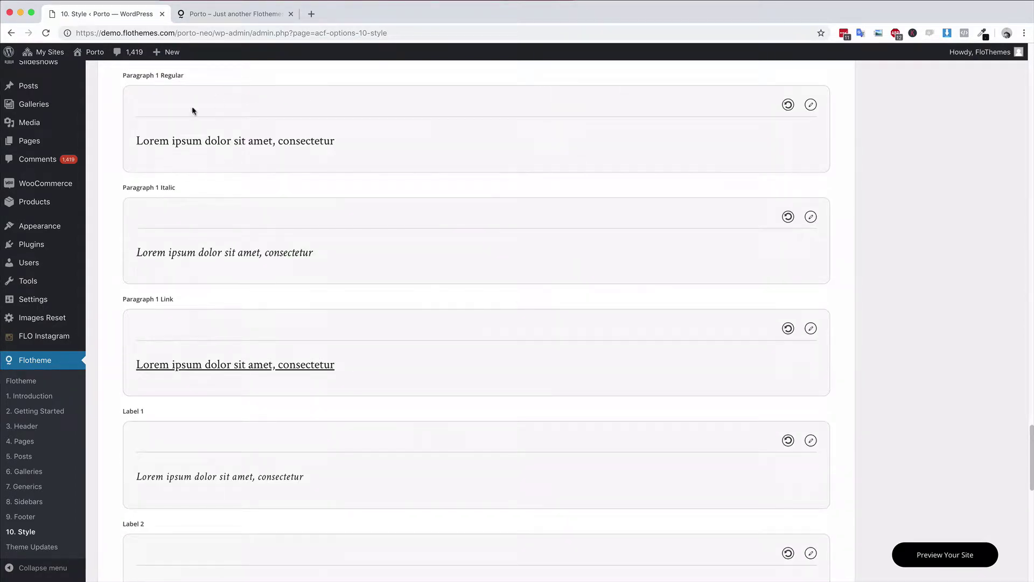
Open the Pages list in a new background tab.
{"action": "left_click", "coordinate": [36, 142], "text": "super"}
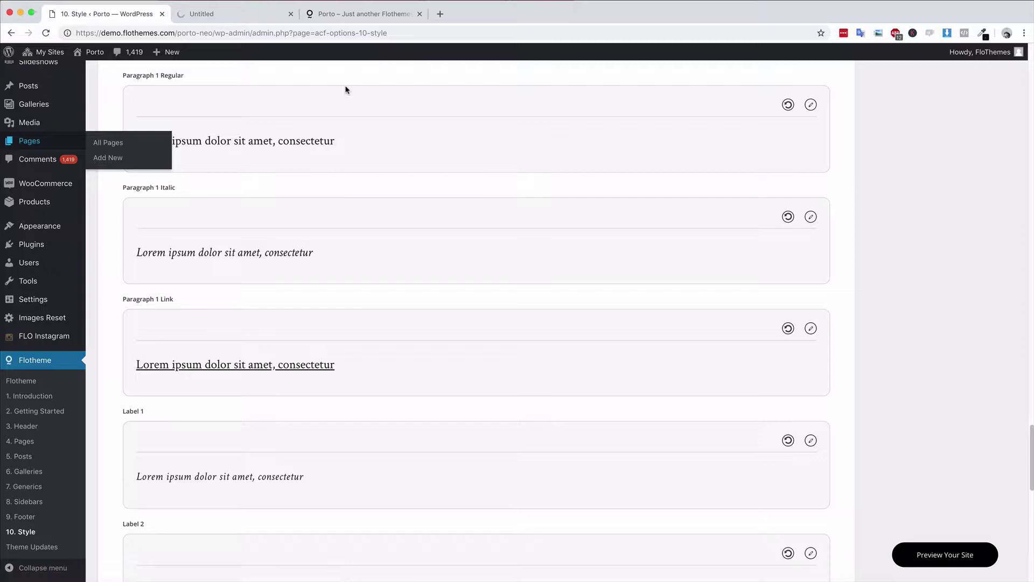
{"action": "scroll", "coordinate": [427, 240], "scroll_direction": "down", "scroll_amount": 6}
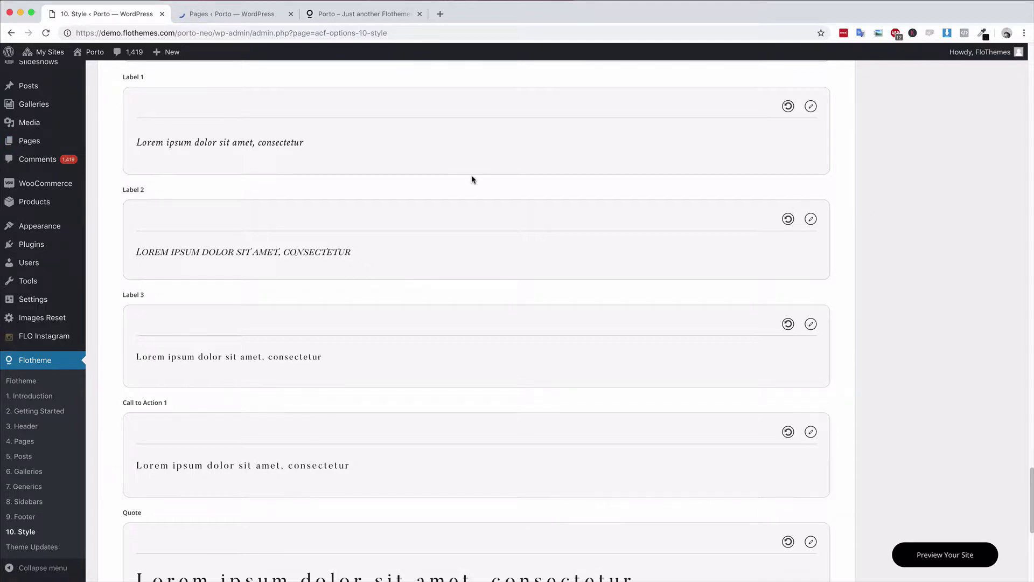
{"action": "scroll", "coordinate": [472, 179], "scroll_direction": "up", "scroll_amount": 20}
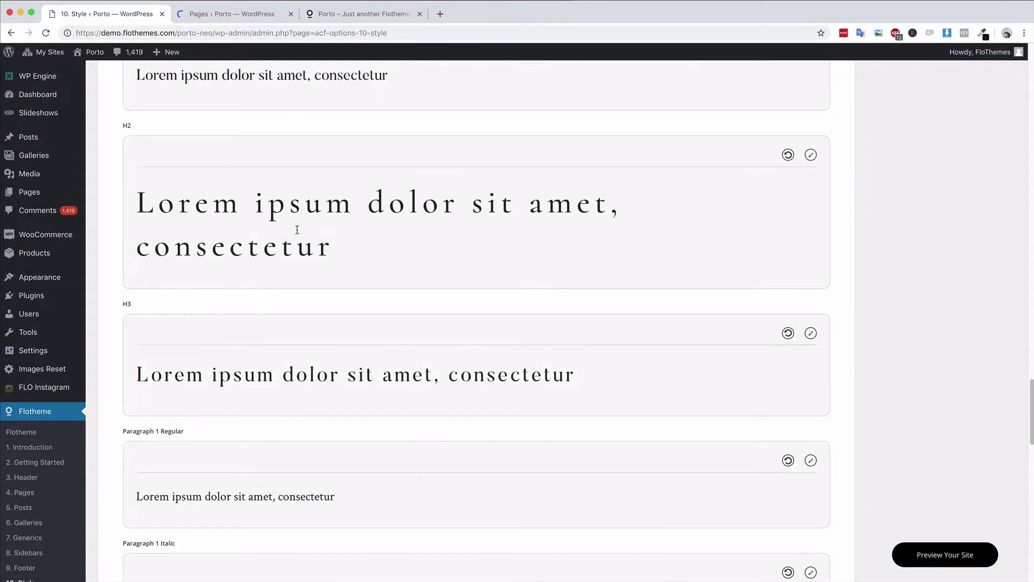
{"action": "scroll", "coordinate": [216, 248], "scroll_direction": "down", "scroll_amount": 3}
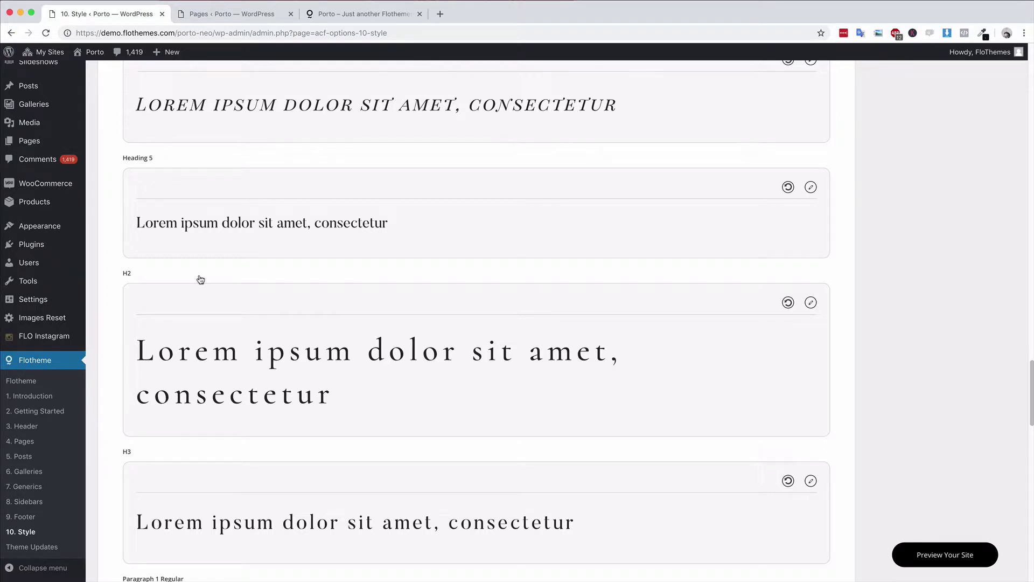
Open the About Me page for editing from the Pages tab.
{"action": "left_click", "coordinate": [247, 14]}
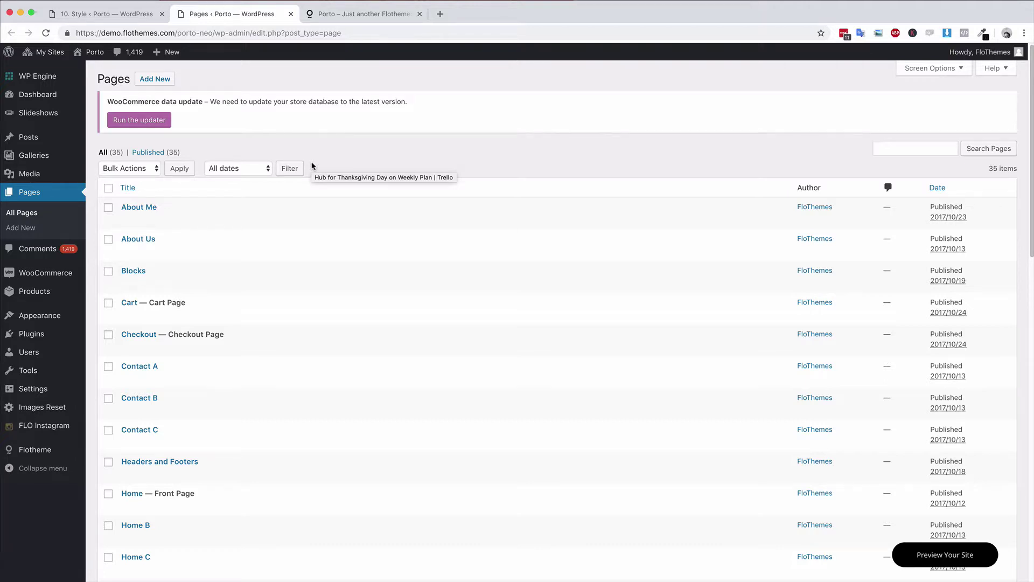
{"action": "left_click", "coordinate": [138, 207]}
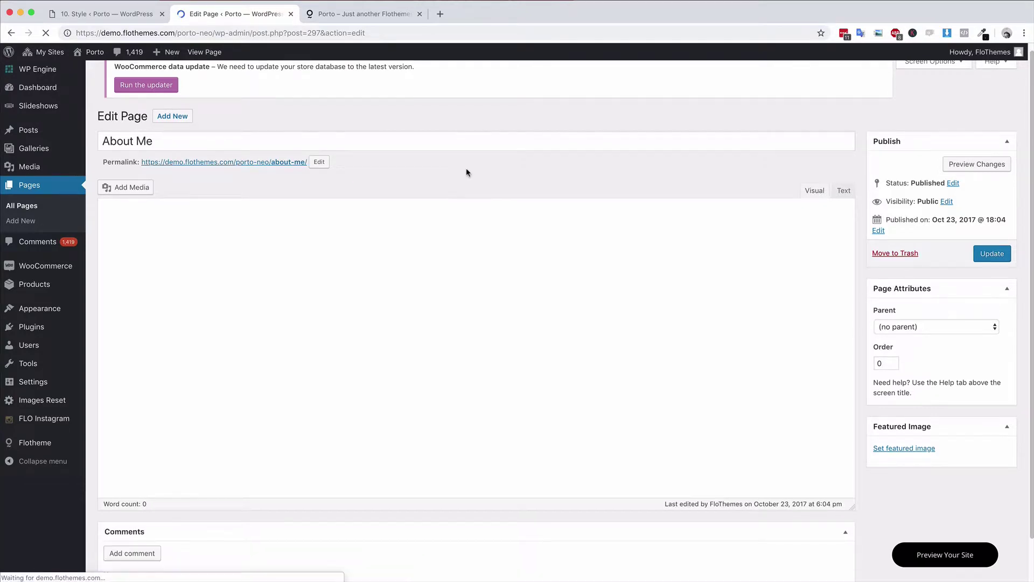
{"action": "scroll", "coordinate": [474, 269], "scroll_direction": "down", "scroll_amount": 2}
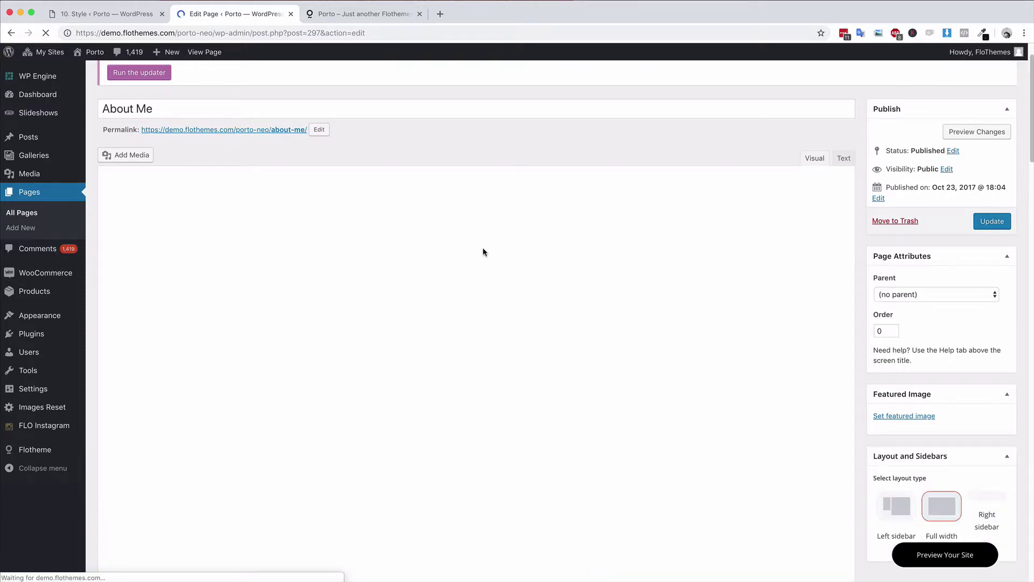
{"action": "scroll", "coordinate": [482, 251], "scroll_direction": "down", "scroll_amount": 5}
{"action": "scroll", "coordinate": [548, 403], "scroll_direction": "down", "scroll_amount": 6}
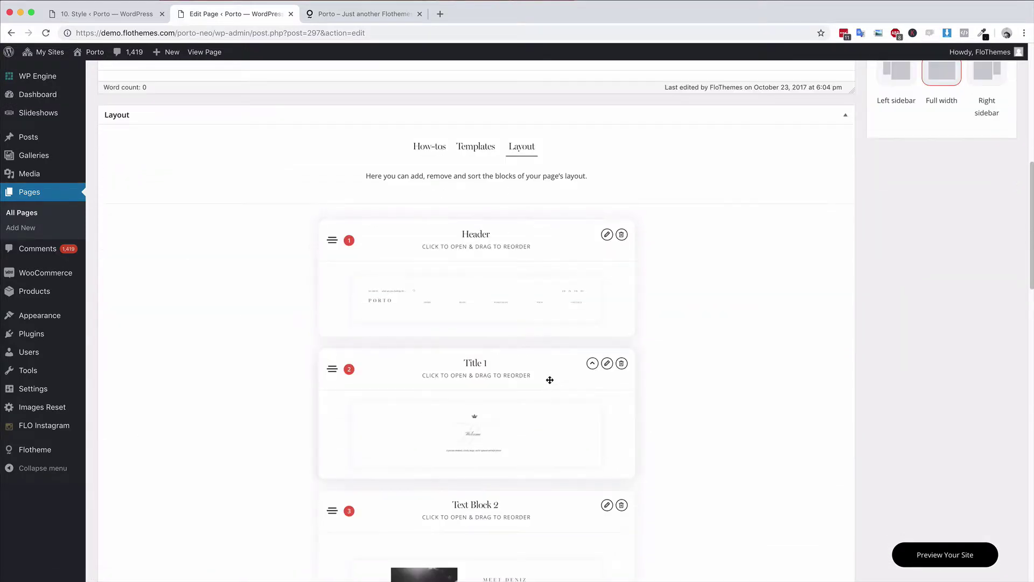
Set the Title 1 block's Title Font to Special Heading 1.
{"action": "left_click", "coordinate": [606, 364]}
{"action": "scroll", "coordinate": [677, 350], "scroll_direction": "down", "scroll_amount": 7}
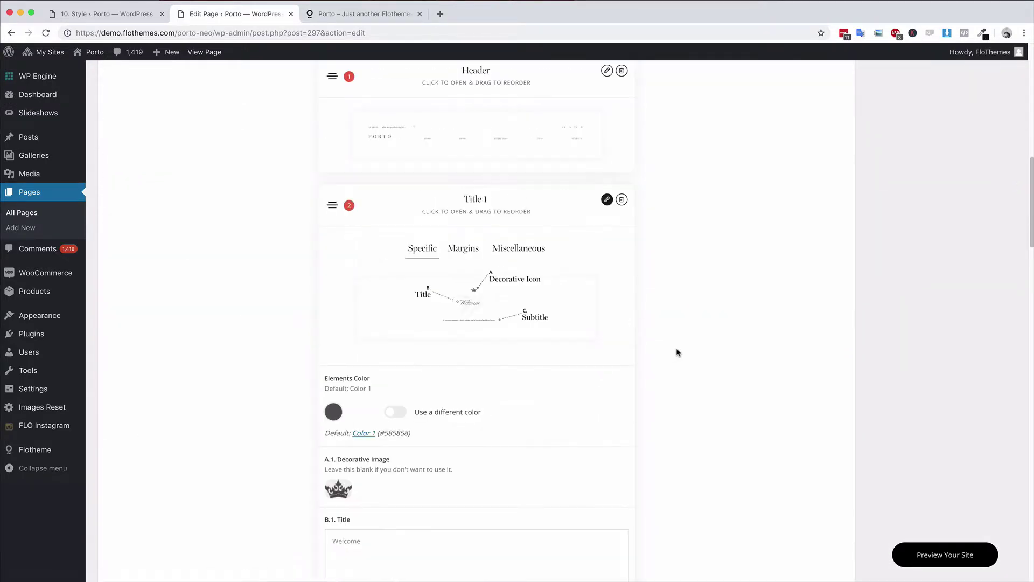
{"action": "scroll", "coordinate": [677, 352], "scroll_direction": "down", "scroll_amount": 2}
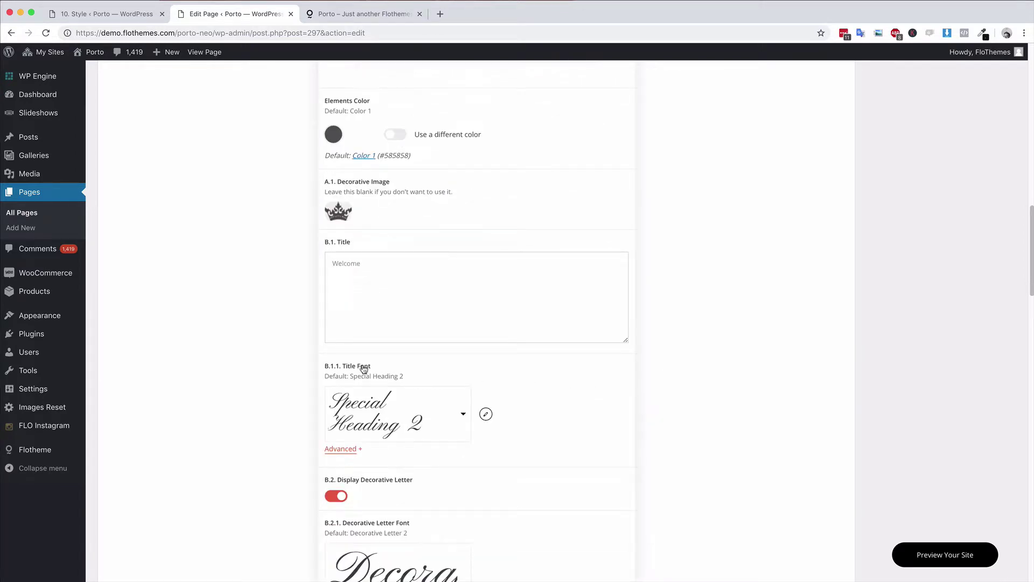
{"action": "left_click", "coordinate": [460, 413]}
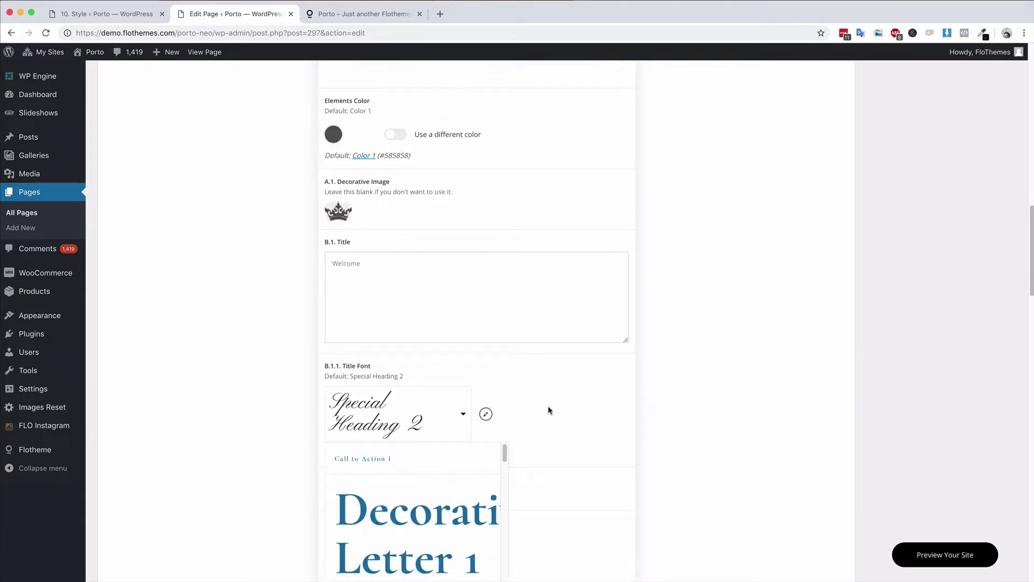
{"action": "scroll", "coordinate": [762, 386], "scroll_direction": "down", "scroll_amount": 5}
{"action": "scroll", "coordinate": [443, 289], "scroll_direction": "down", "scroll_amount": 8}
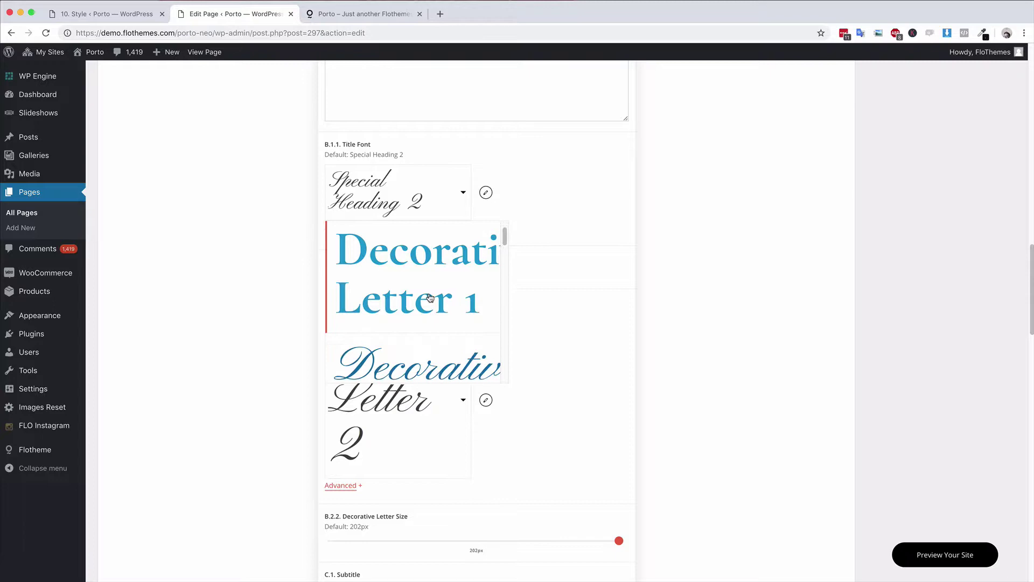
{"action": "scroll", "coordinate": [398, 307], "scroll_direction": "down", "scroll_amount": 5}
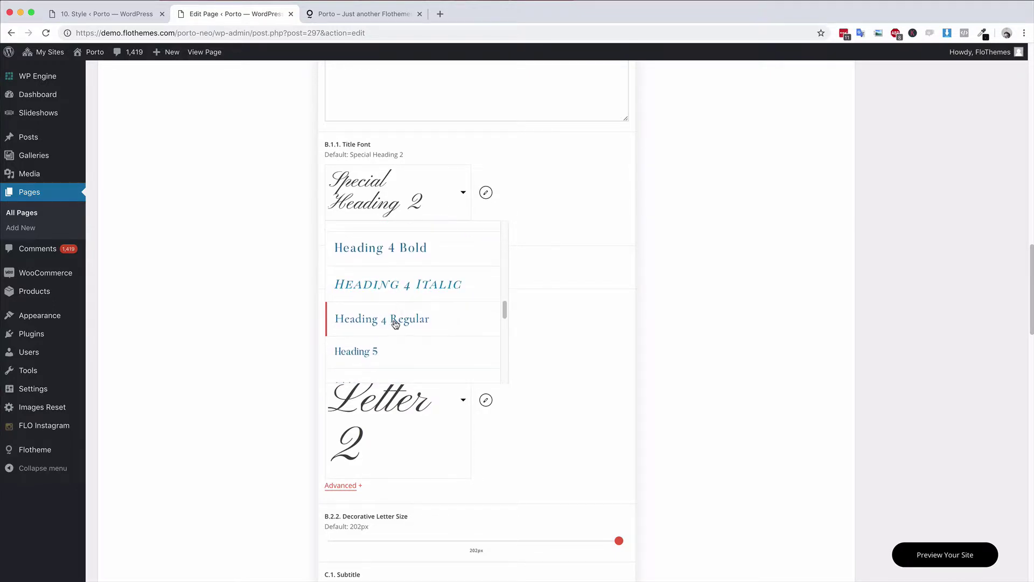
{"action": "scroll", "coordinate": [395, 323], "scroll_direction": "down", "scroll_amount": 5}
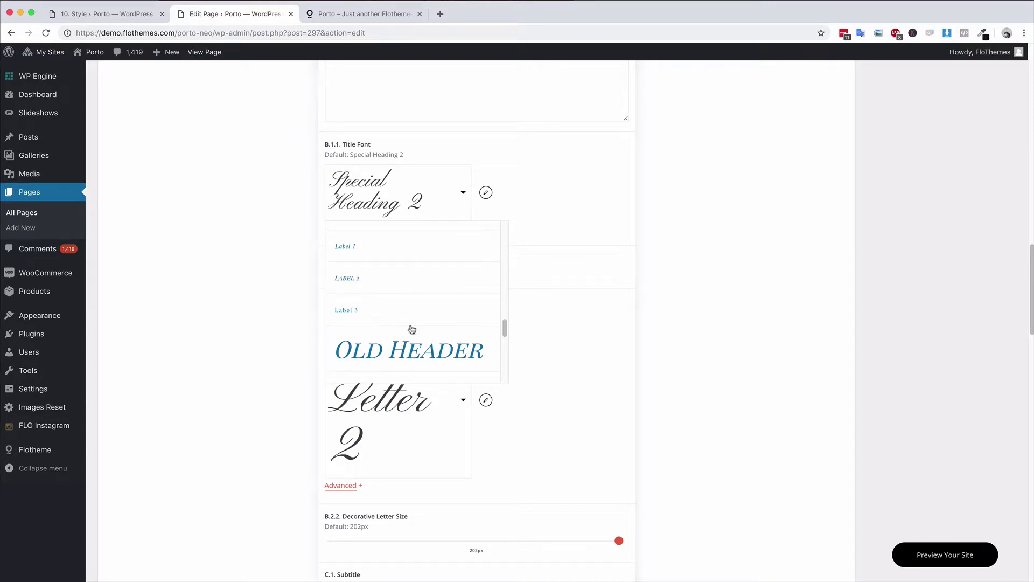
{"action": "scroll", "coordinate": [411, 330], "scroll_direction": "down", "scroll_amount": 3}
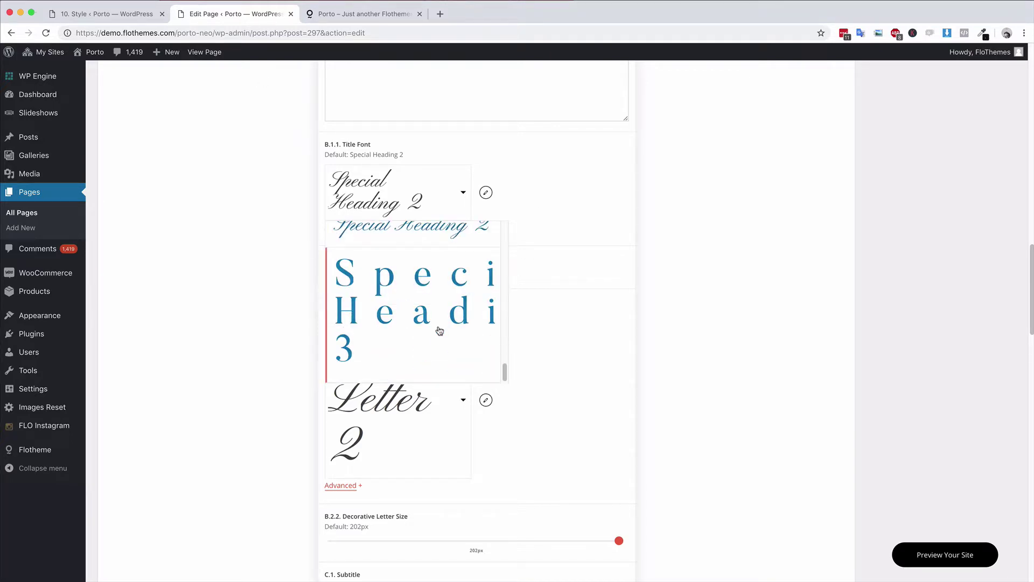
{"action": "scroll", "coordinate": [432, 346], "scroll_direction": "up", "scroll_amount": 1}
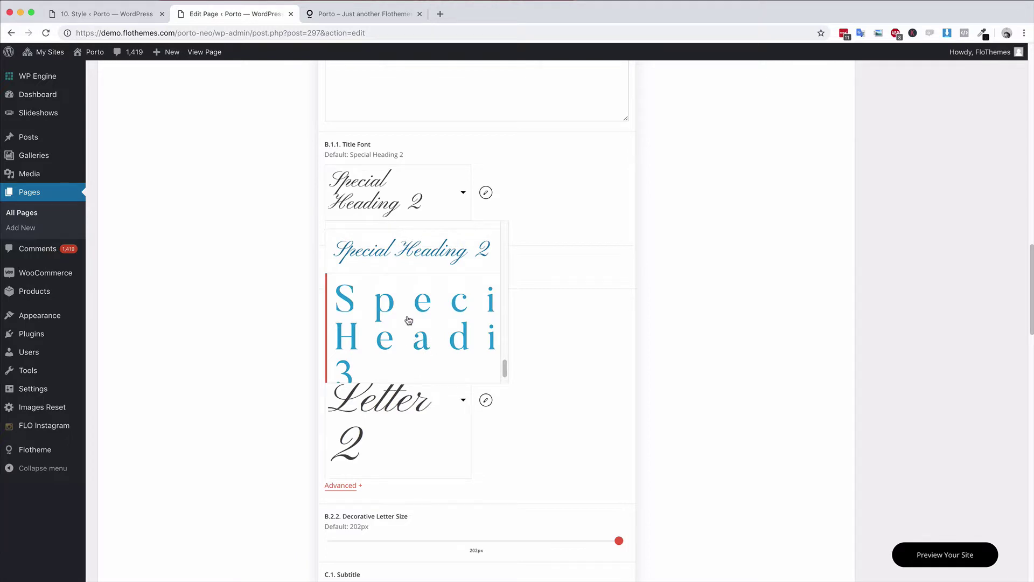
{"action": "scroll", "coordinate": [408, 325], "scroll_direction": "down", "scroll_amount": 1}
{"action": "scroll", "coordinate": [407, 324], "scroll_direction": "up", "scroll_amount": 2}
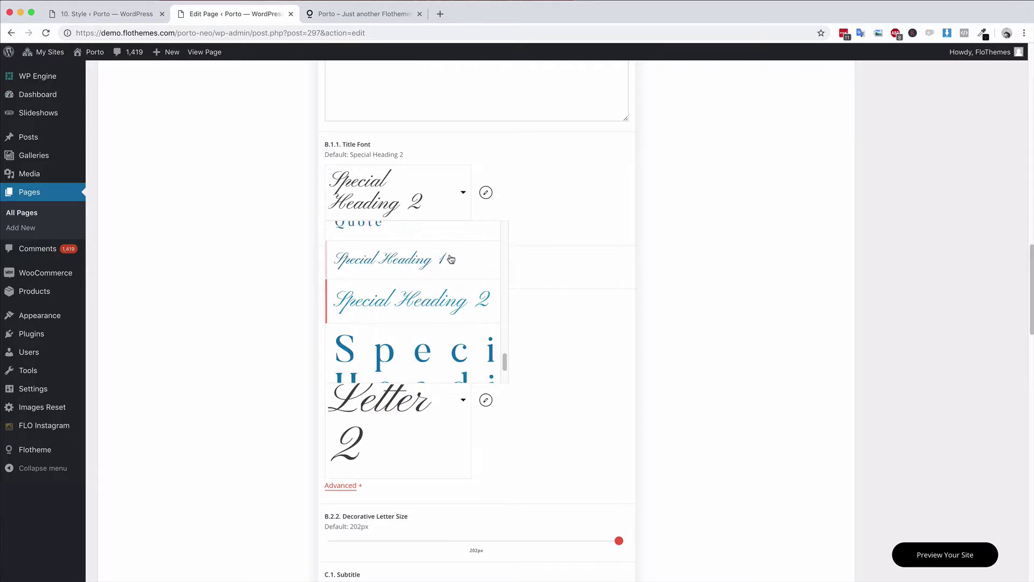
{"action": "left_click", "coordinate": [517, 224]}
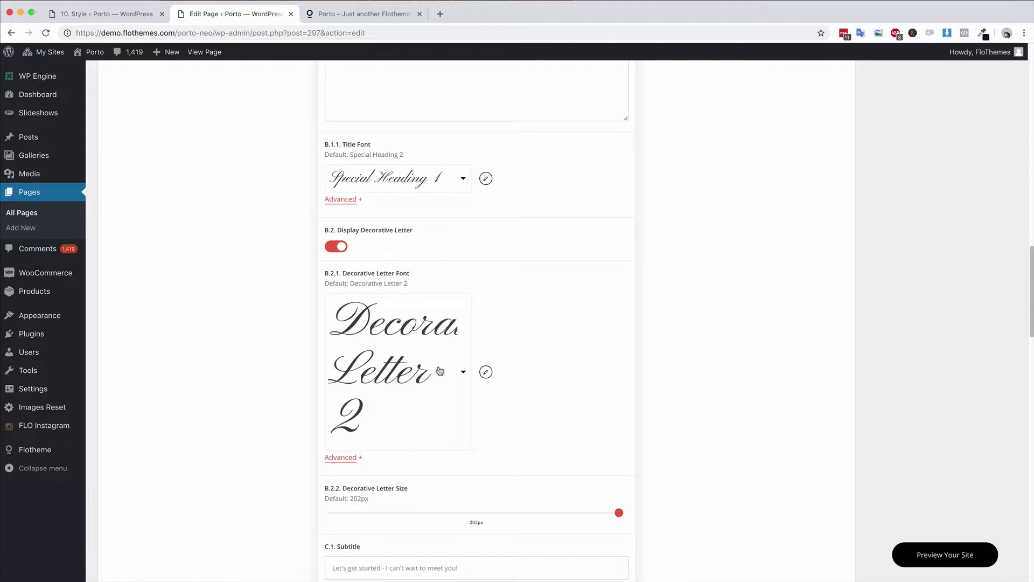
Set the Decorative Letter Font to Call to Action 1.
{"action": "left_click", "coordinate": [463, 373]}
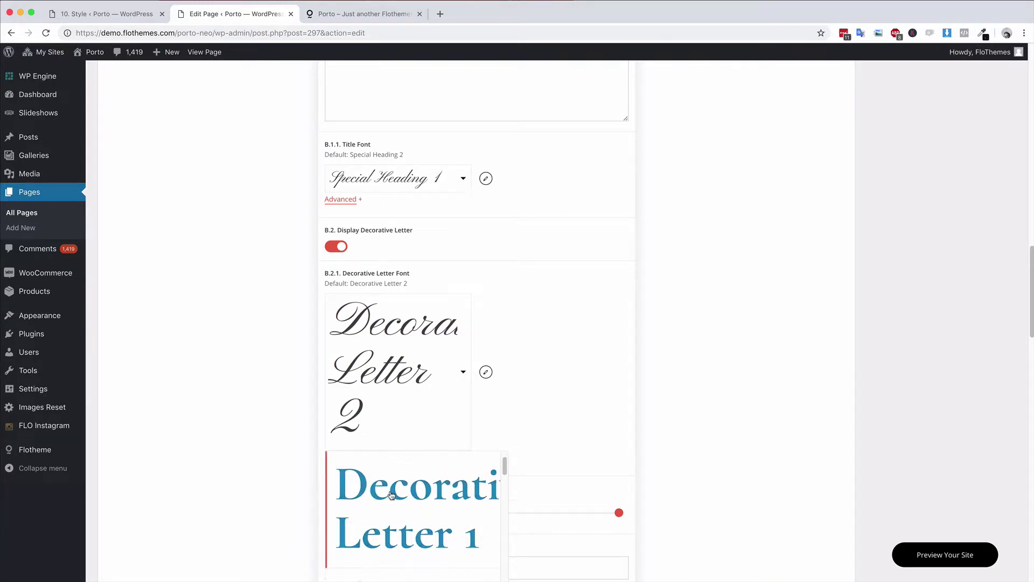
{"action": "left_click", "coordinate": [566, 424]}
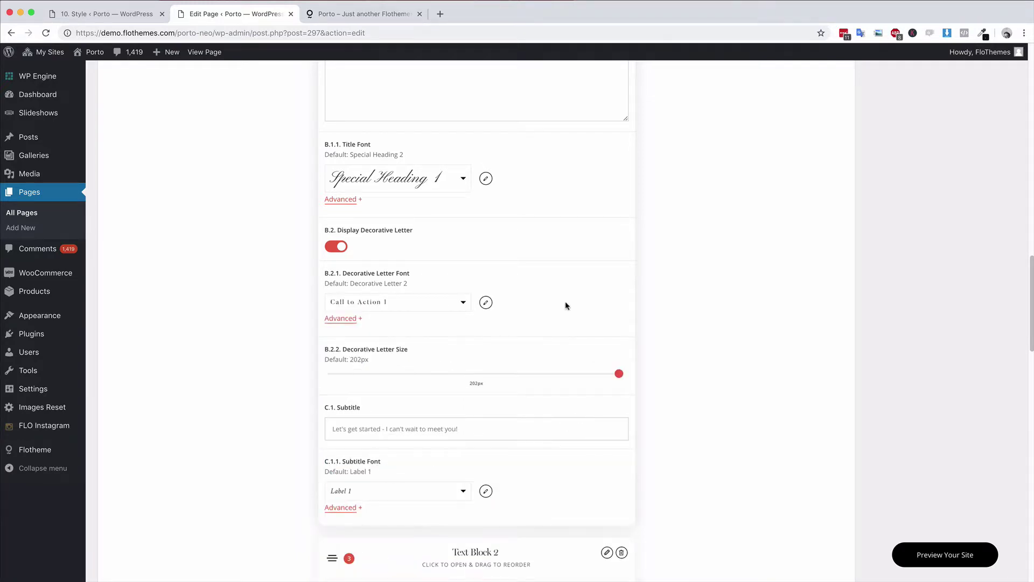
{"action": "scroll", "coordinate": [459, 232], "scroll_direction": "up", "scroll_amount": 5}
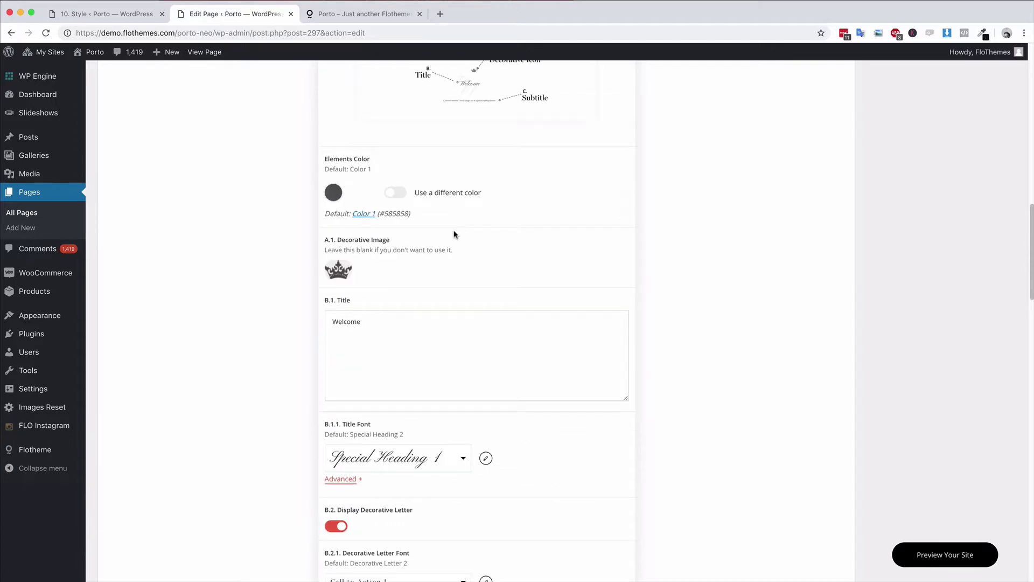
{"action": "scroll", "coordinate": [454, 235], "scroll_direction": "up", "scroll_amount": 5}
Back on the 10. Style tab, add a blank entry under Typography > Google Fonts.
{"action": "left_click", "coordinate": [107, 14]}
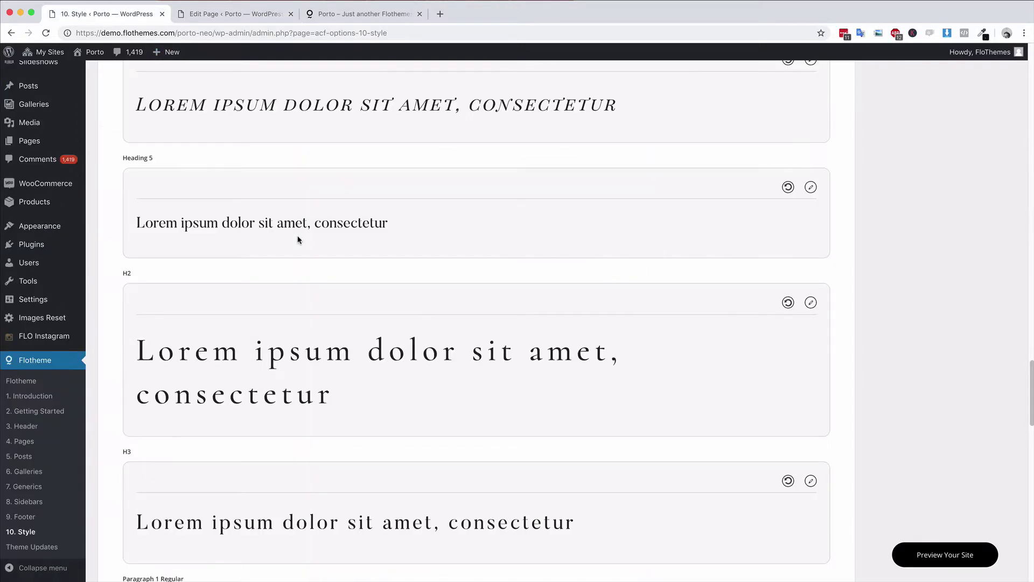
{"action": "scroll", "coordinate": [492, 259], "scroll_direction": "up", "scroll_amount": 20}
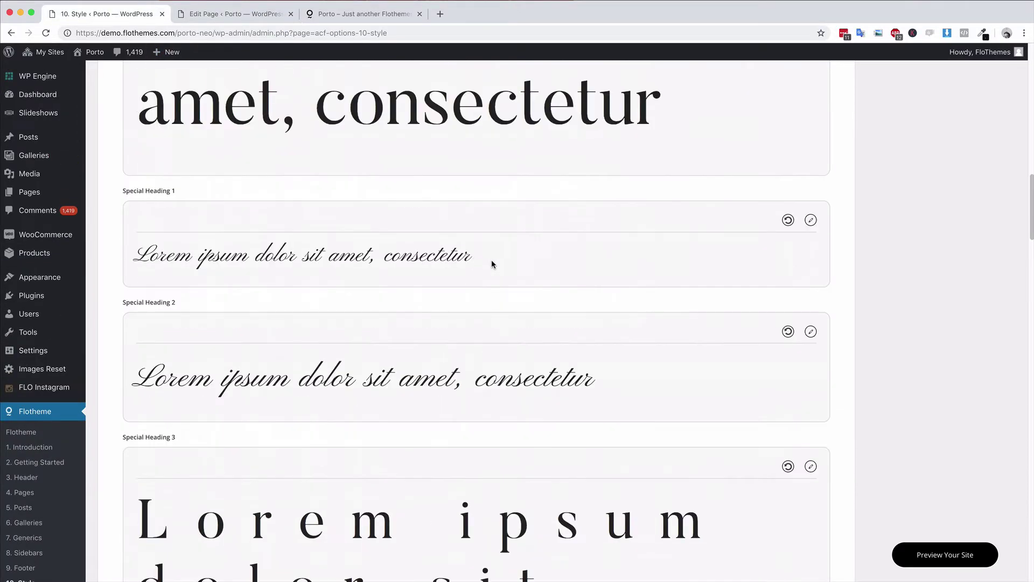
{"action": "scroll", "coordinate": [491, 261], "scroll_direction": "up", "scroll_amount": 10}
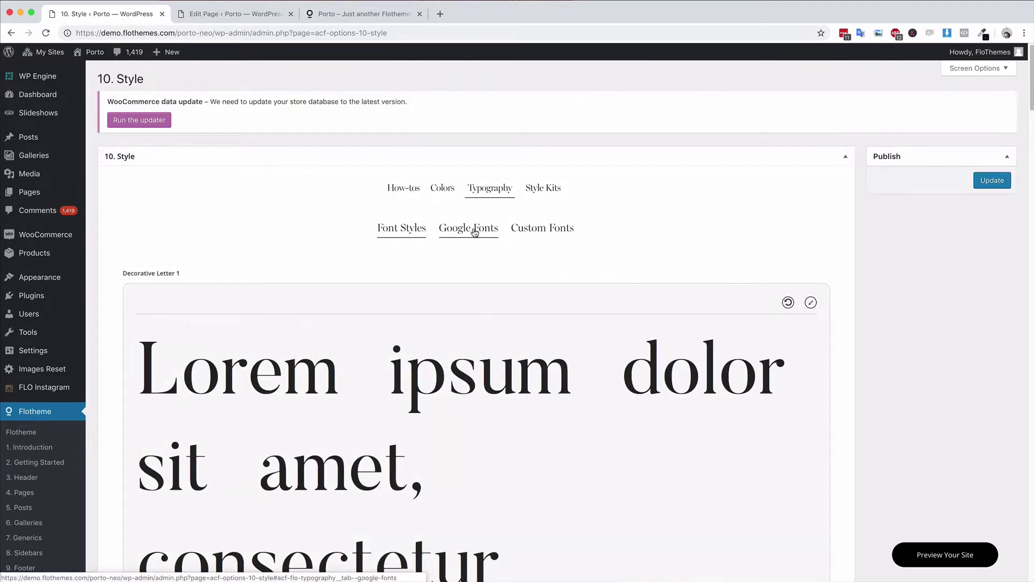
{"action": "left_click", "coordinate": [481, 229]}
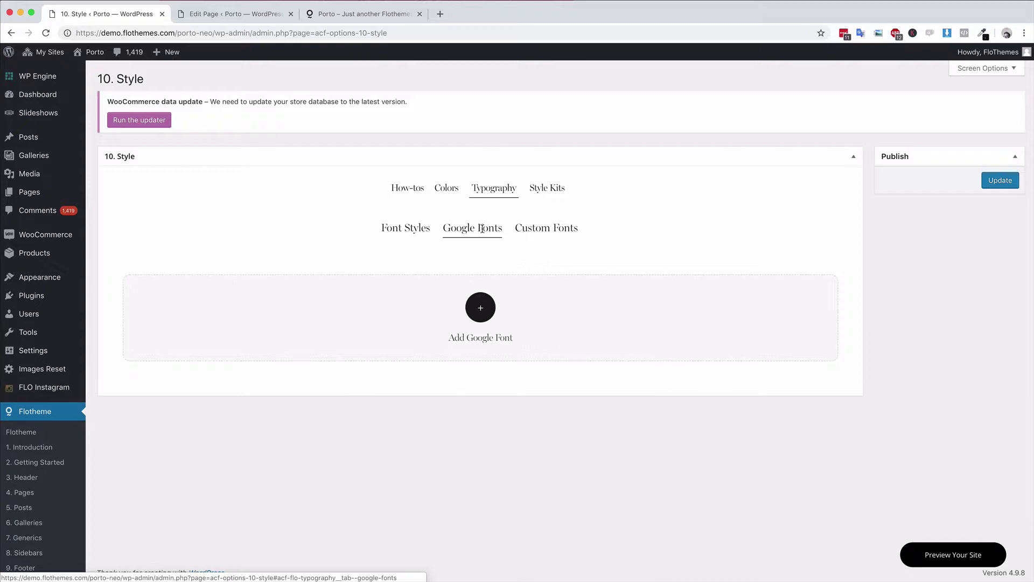
{"action": "left_click", "coordinate": [555, 229]}
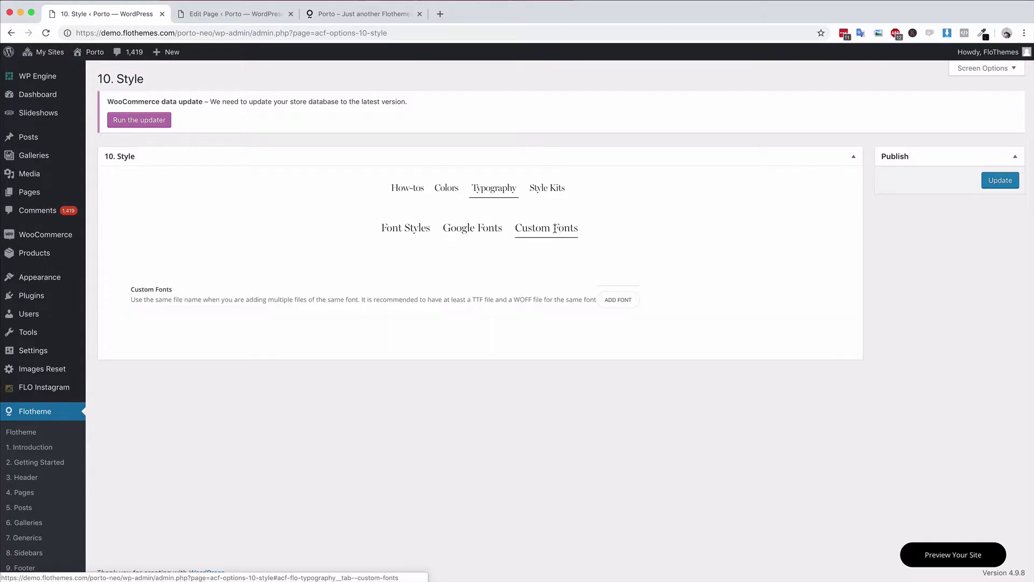
{"action": "left_click", "coordinate": [481, 230]}
{"action": "left_click", "coordinate": [474, 308]}
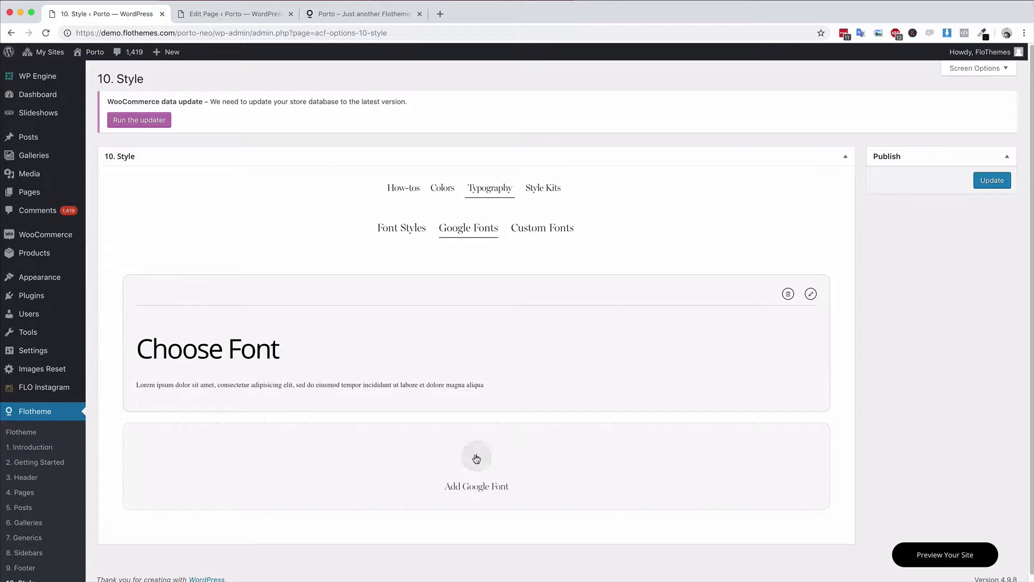
Search 'open' and pick Open Sans for the new Google Font entry, then return to Font Styles.
{"action": "left_click", "coordinate": [812, 294]}
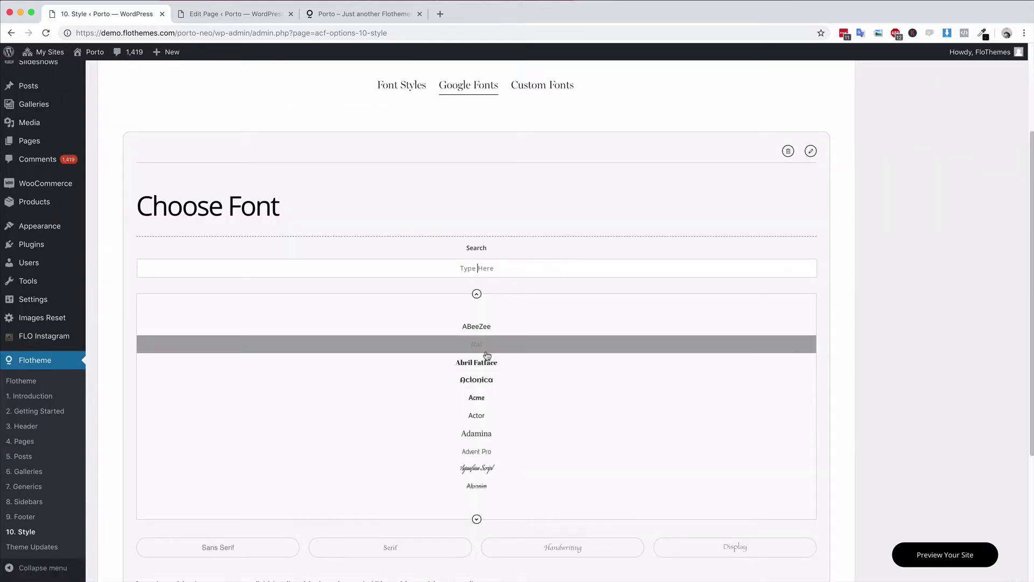
{"action": "scroll", "coordinate": [483, 377], "scroll_direction": "down", "scroll_amount": 2}
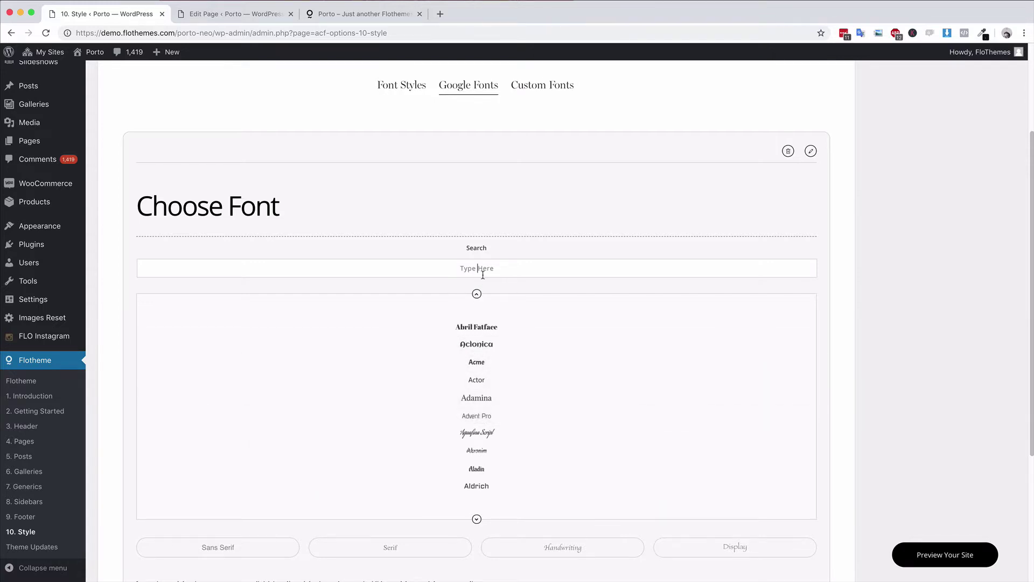
{"action": "type", "text": "open"}
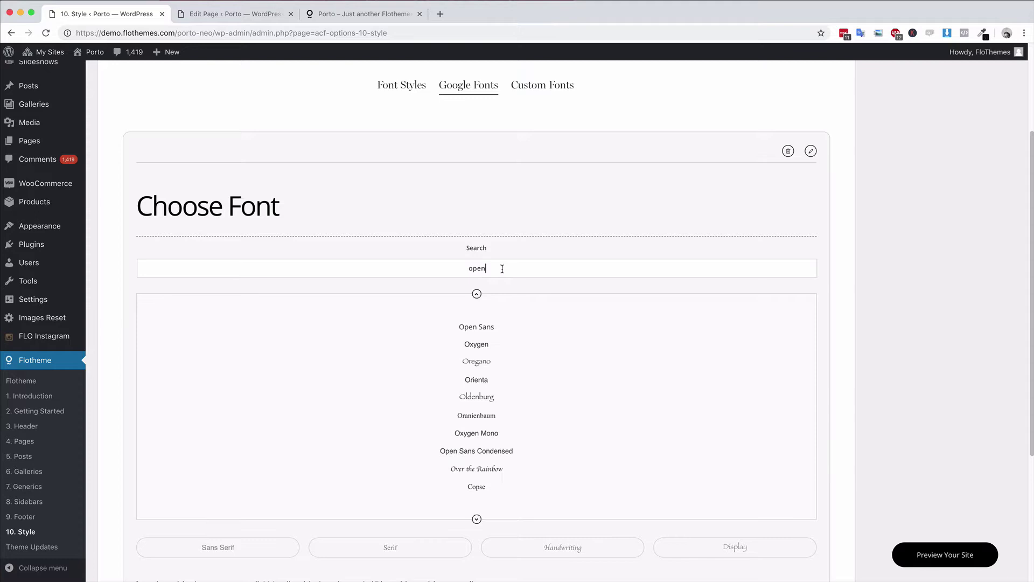
{"action": "left_click", "coordinate": [487, 327]}
{"action": "scroll", "coordinate": [446, 439], "scroll_direction": "down", "scroll_amount": 5}
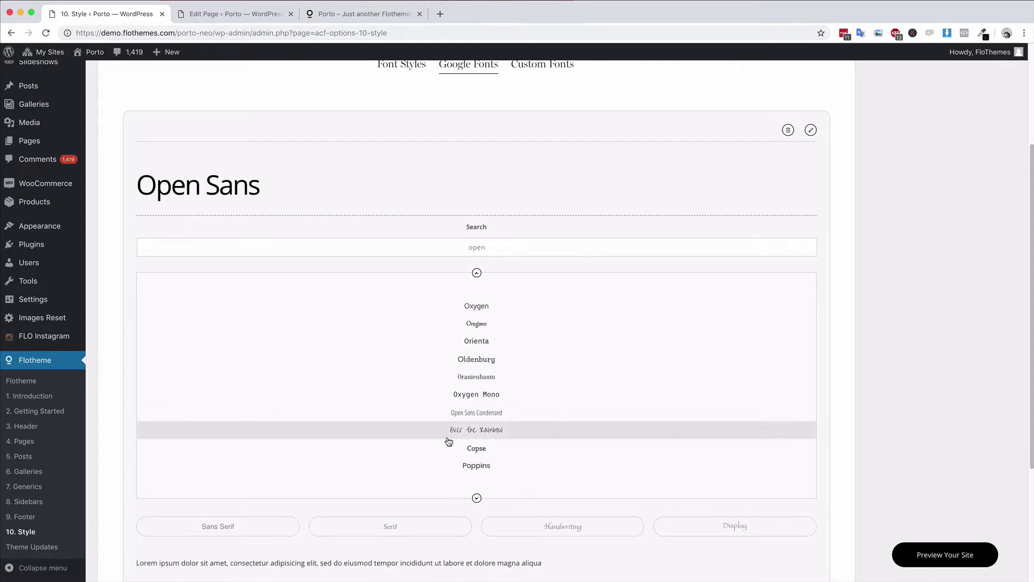
{"action": "scroll", "coordinate": [344, 506], "scroll_direction": "up", "scroll_amount": 3}
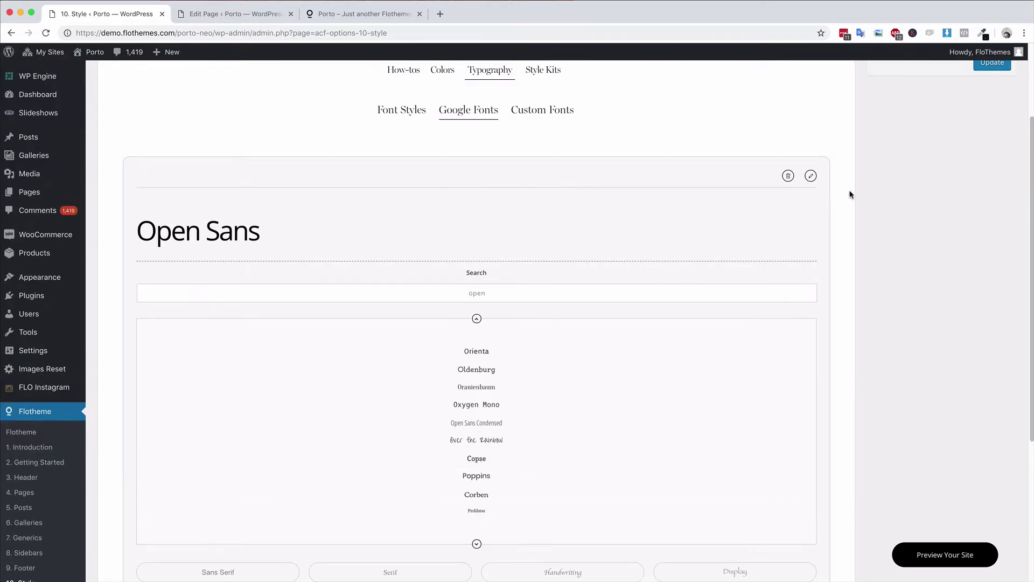
{"action": "left_click", "coordinate": [811, 177]}
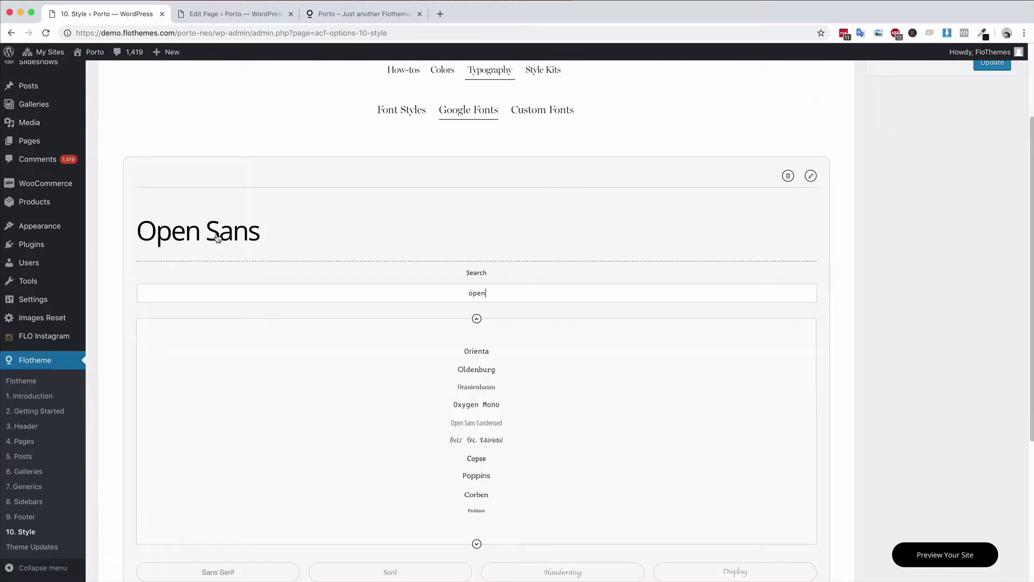
{"action": "left_click", "coordinate": [402, 110]}
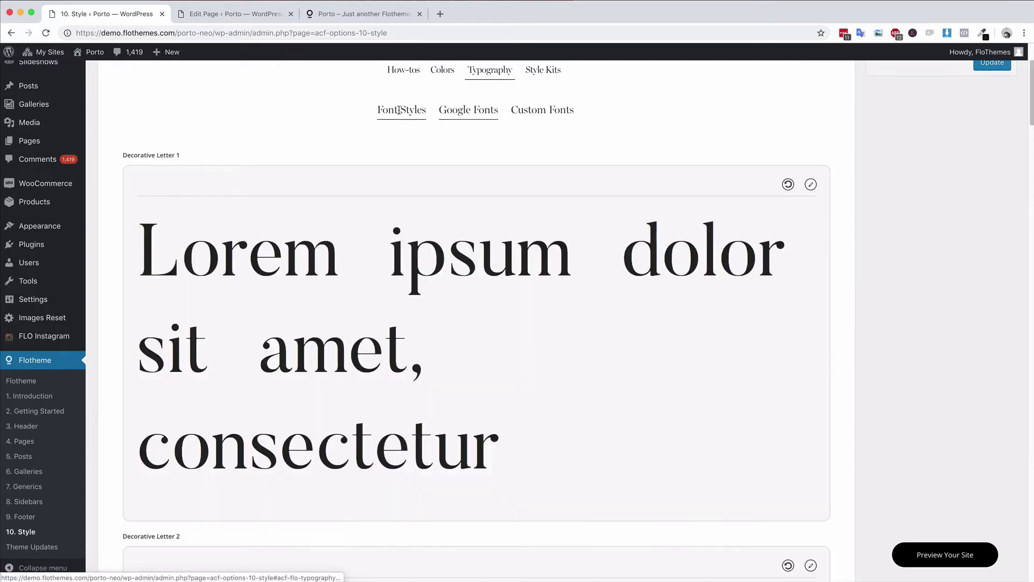
Change Decorative Letter 1's font family to Open Sans, close the editor and return to Google Fonts.
{"action": "left_click", "coordinate": [811, 184]}
{"action": "left_click", "coordinate": [197, 214]}
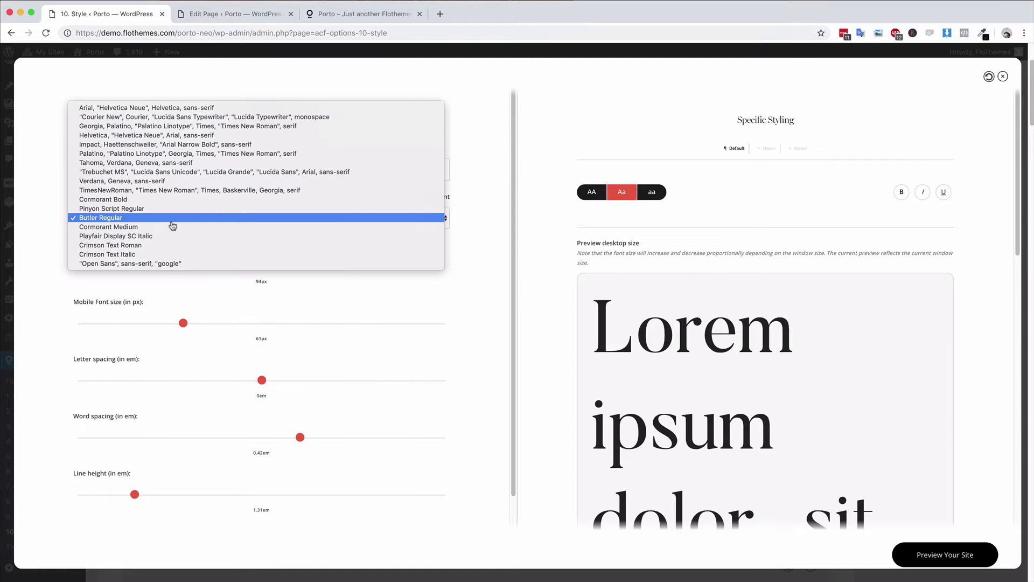
{"action": "left_click", "coordinate": [132, 263]}
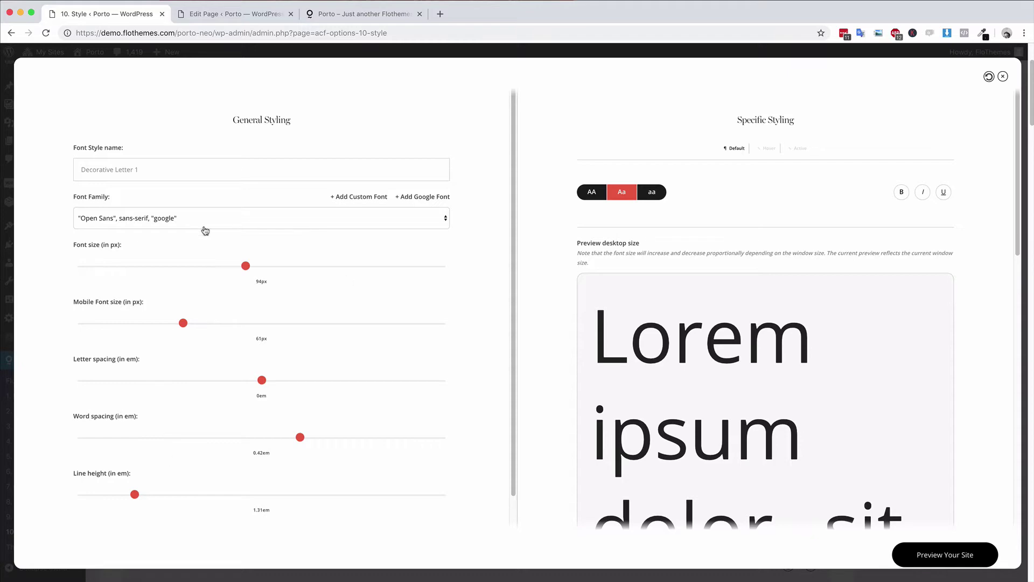
{"action": "left_click", "coordinate": [1003, 76]}
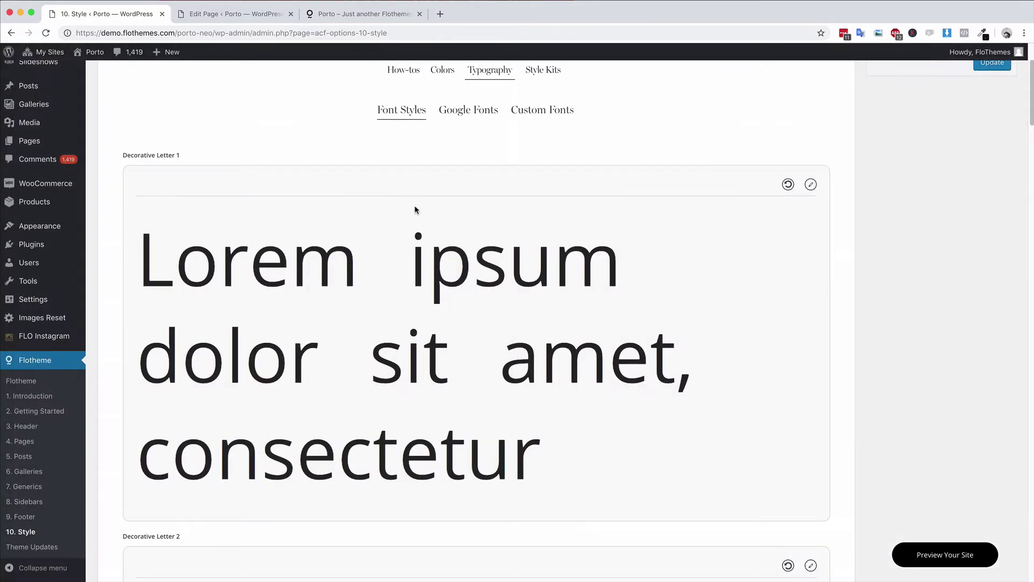
{"action": "left_click", "coordinate": [473, 109]}
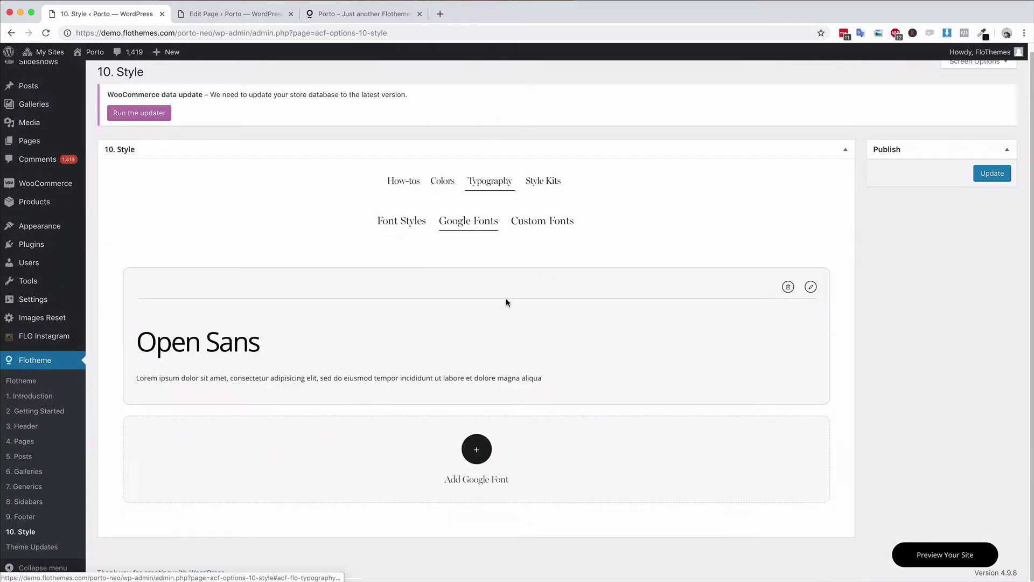
Add another Google Font entry and open its font chooser.
{"action": "left_click", "coordinate": [477, 448]}
{"action": "scroll", "coordinate": [784, 353], "scroll_direction": "down", "scroll_amount": 2}
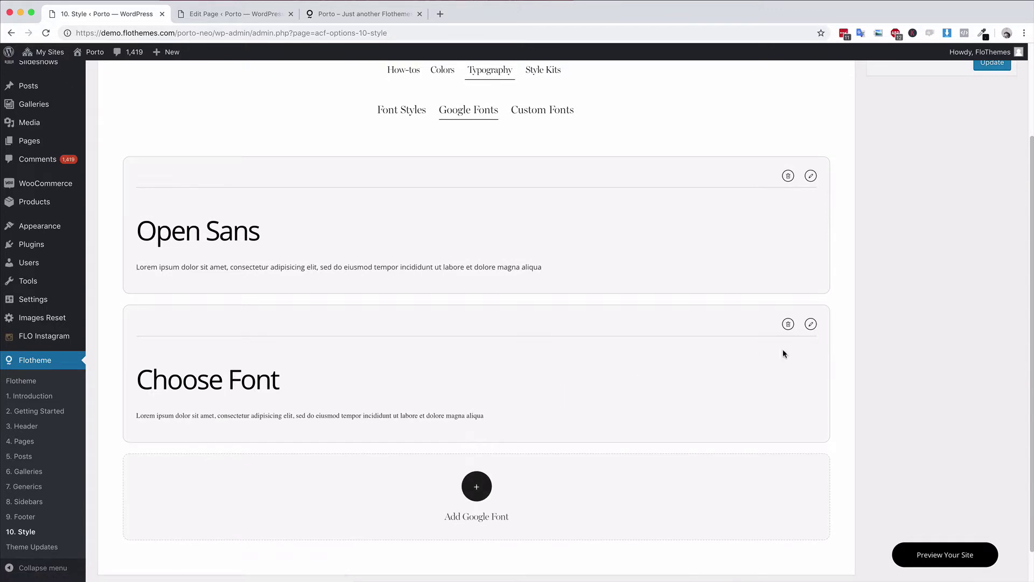
{"action": "left_click", "coordinate": [811, 323]}
Filter the font list by Serif, Sans Serif, Handwriting and Display, ending on Serif.
{"action": "scroll", "coordinate": [896, 350], "scroll_direction": "down", "scroll_amount": 2}
{"action": "scroll", "coordinate": [896, 350], "scroll_direction": "down", "scroll_amount": 3}
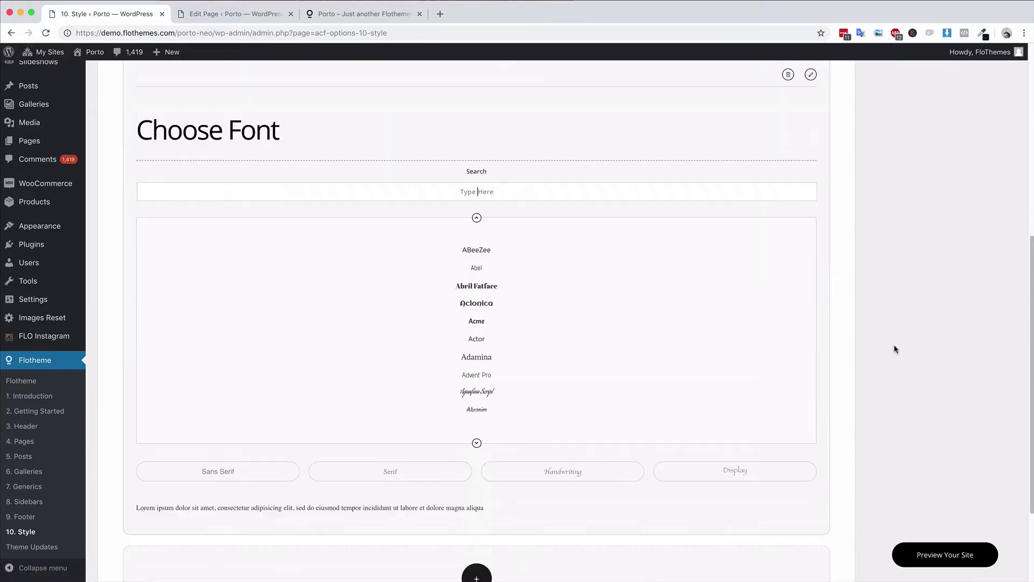
{"action": "left_click", "coordinate": [388, 470]}
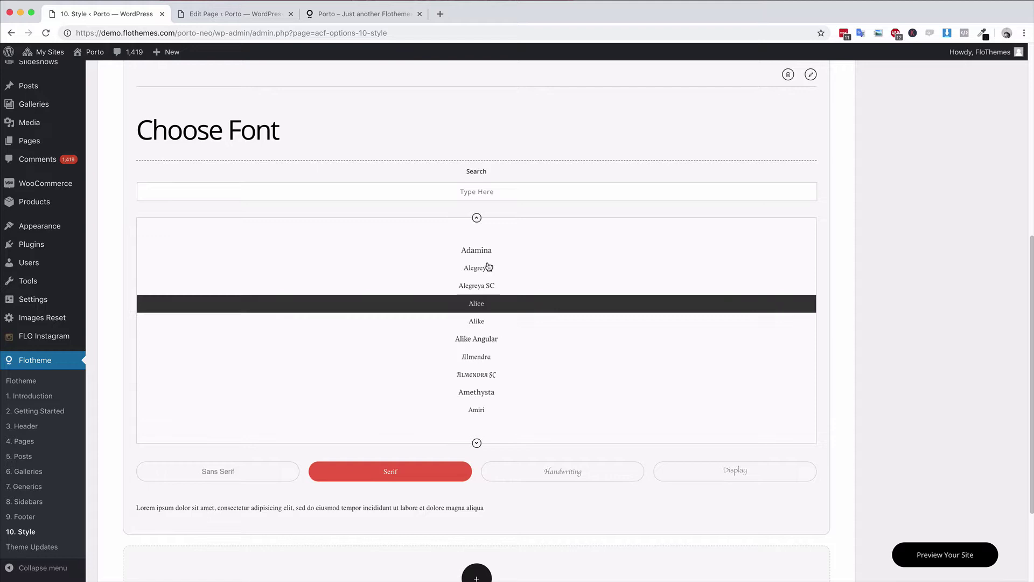
{"action": "left_click", "coordinate": [231, 471]}
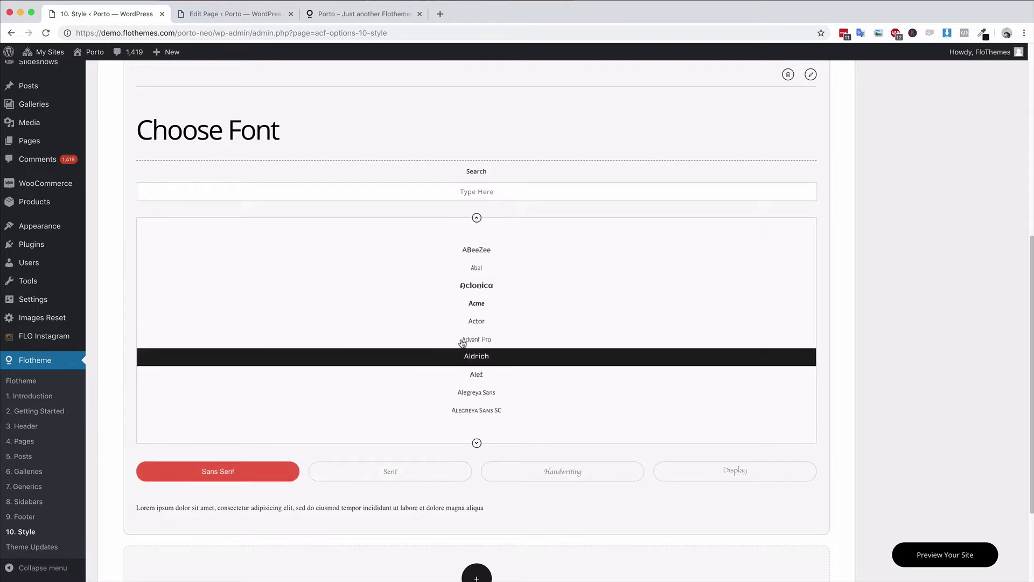
{"action": "left_click", "coordinate": [578, 479]}
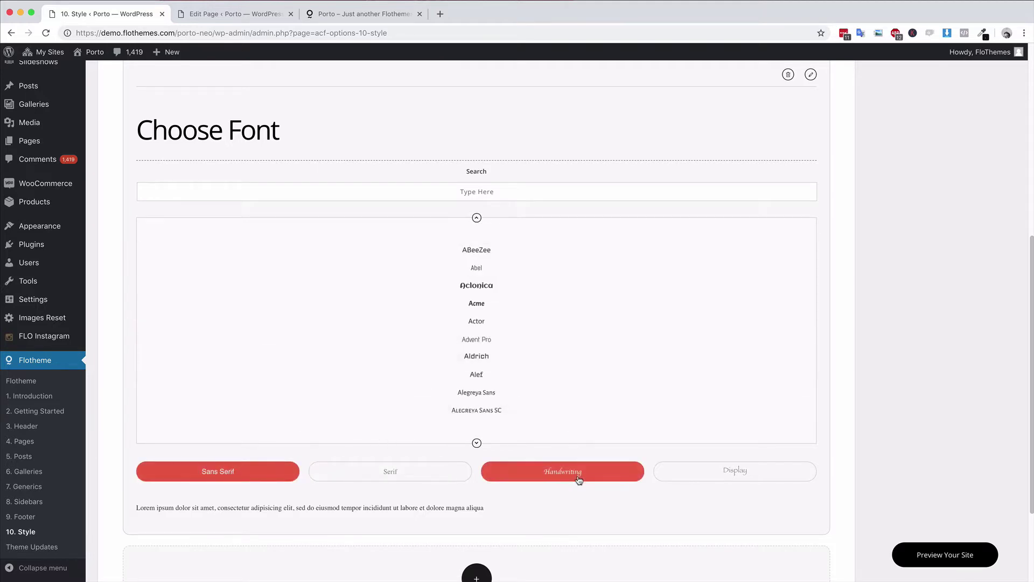
{"action": "left_click", "coordinate": [726, 469]}
{"action": "left_click", "coordinate": [414, 475]}
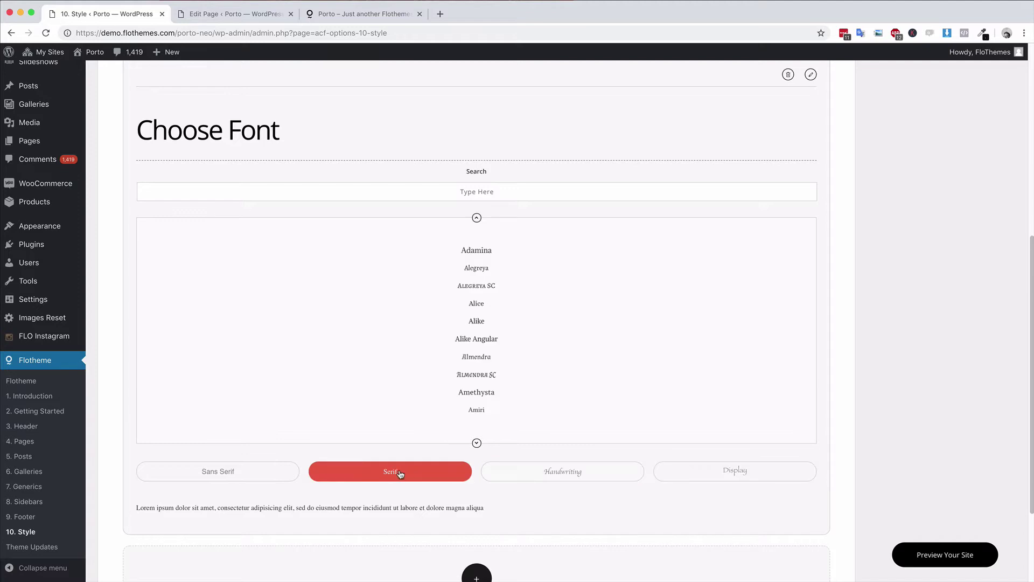
{"action": "left_click", "coordinate": [262, 475]}
{"action": "left_click", "coordinate": [353, 474]}
{"action": "scroll", "coordinate": [660, 392], "scroll_direction": "up", "scroll_amount": 6}
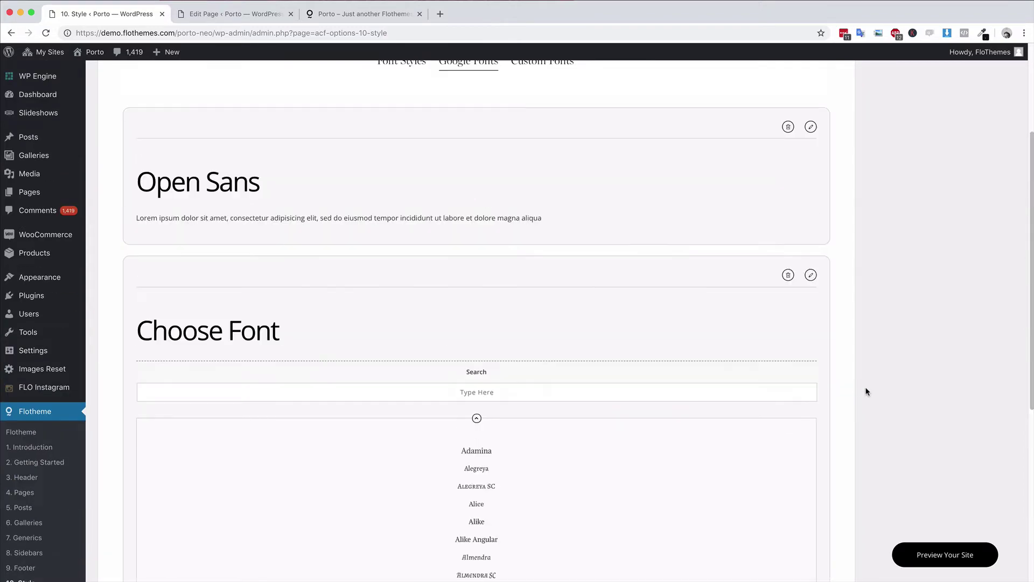
In Custom Fonts, upload Butler_Regular.ttf through ADD FONT and select it as the custom font.
{"action": "left_click", "coordinate": [545, 162]}
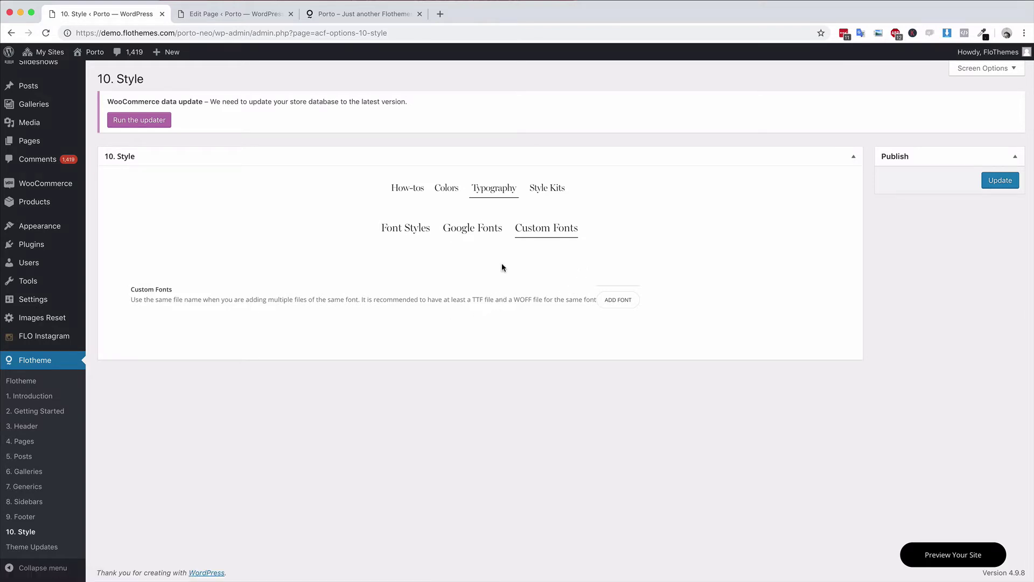
{"action": "left_click_drag", "start_coordinate": [515, 299], "coordinate": [532, 300]}
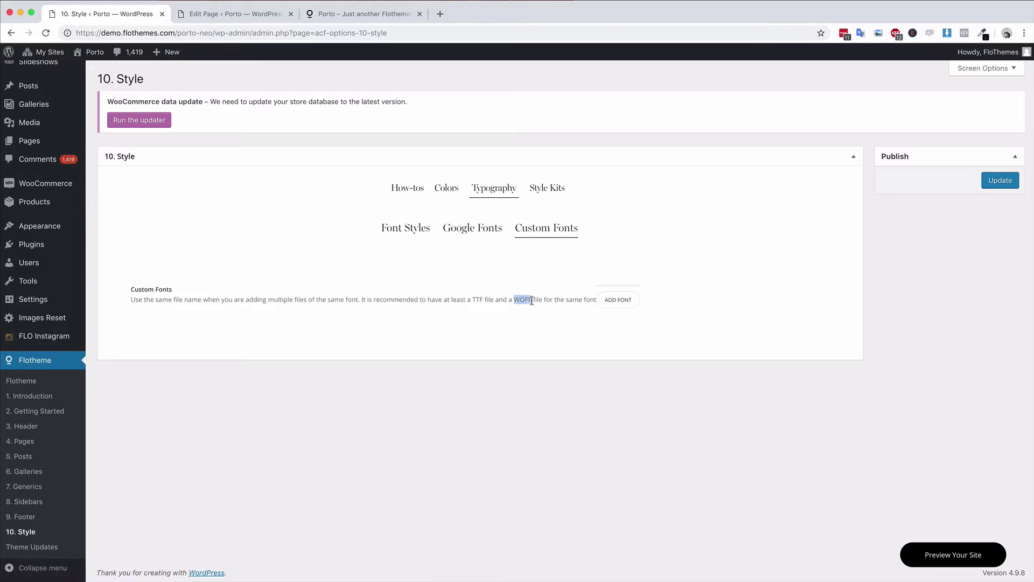
{"action": "left_click", "coordinate": [562, 316]}
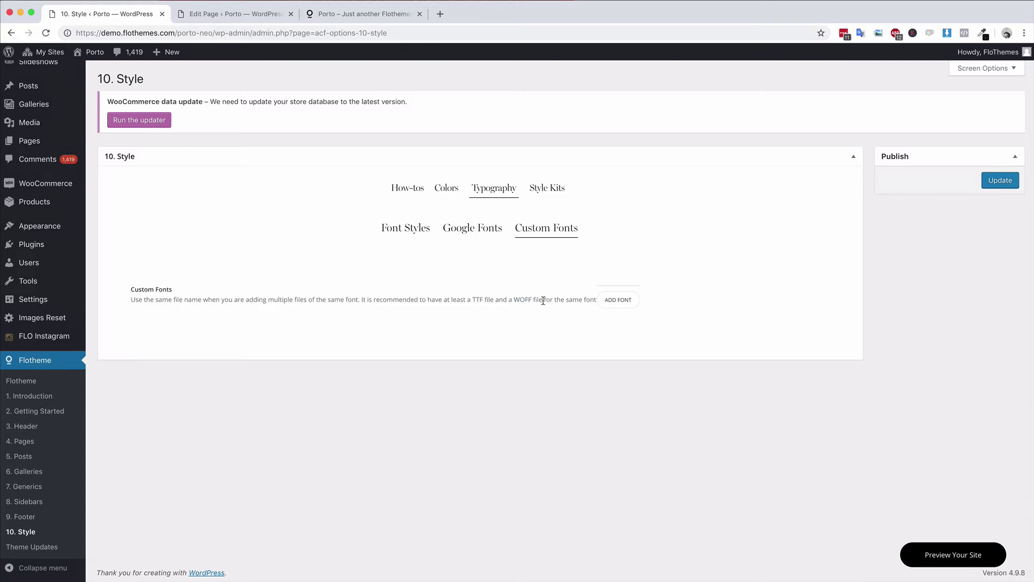
{"action": "left_click", "coordinate": [611, 305]}
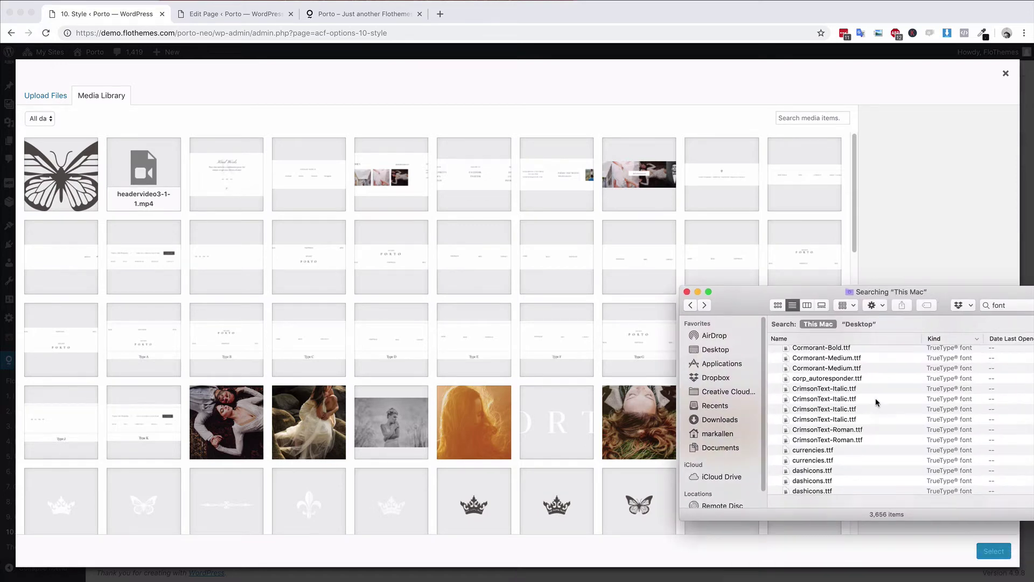
{"action": "scroll", "coordinate": [816, 392], "scroll_direction": "up", "scroll_amount": 5}
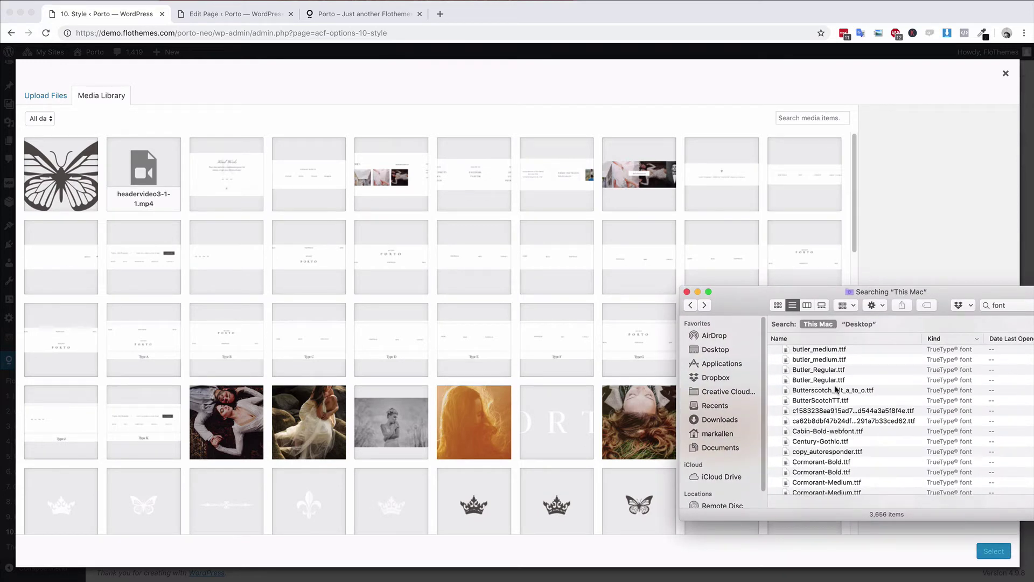
{"action": "left_click", "coordinate": [819, 369]}
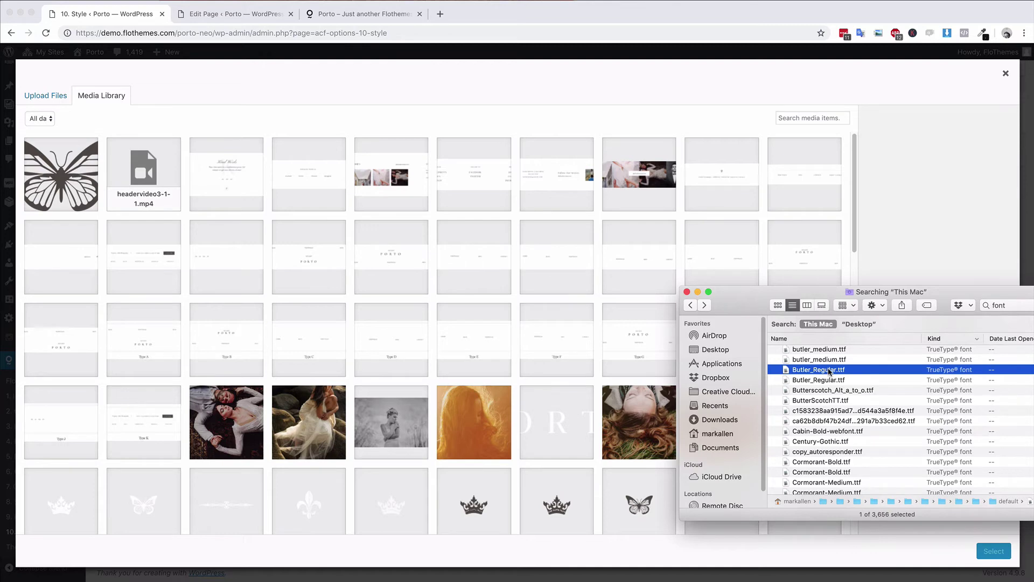
{"action": "left_click_drag", "start_coordinate": [830, 371], "coordinate": [423, 321]}
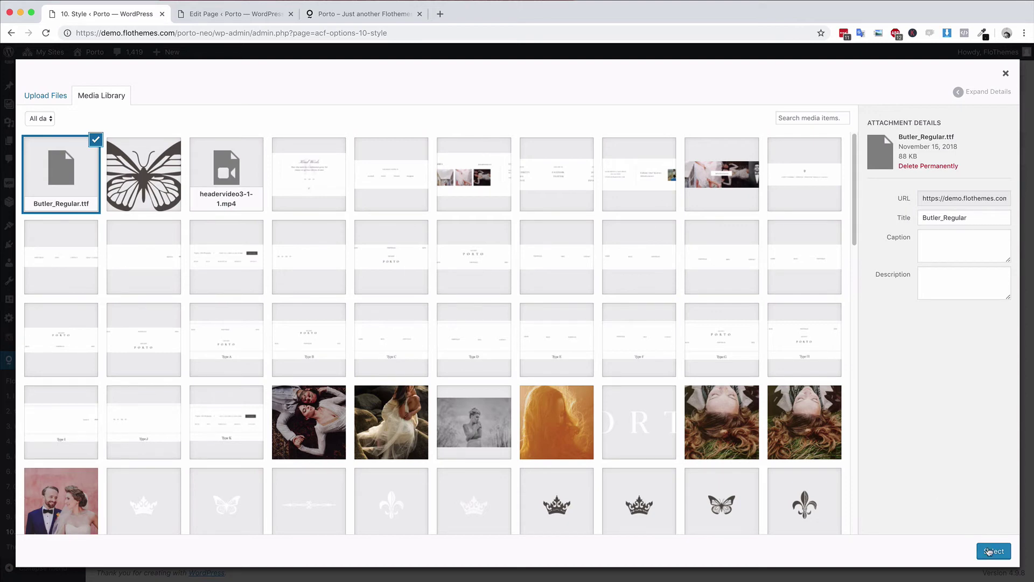
{"action": "left_click", "coordinate": [989, 552]}
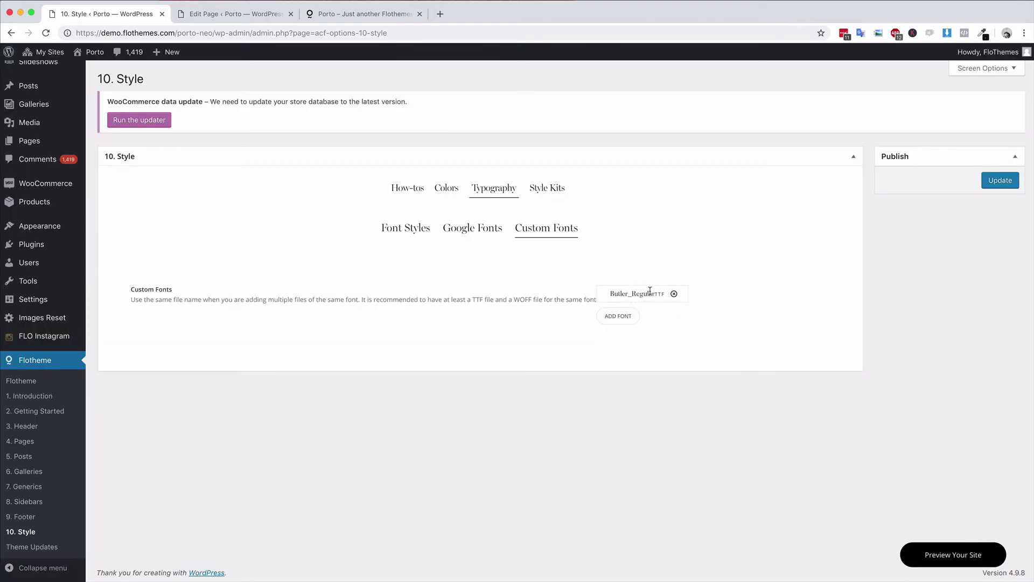
Highlight the WOFF and TTF file types, then switch Decorative Letter 1's font family to Butler_Regular.
{"action": "double_click", "coordinate": [522, 299]}
{"action": "left_click_drag", "start_coordinate": [482, 299], "coordinate": [478, 300]}
{"action": "left_click", "coordinate": [407, 228]}
{"action": "left_click", "coordinate": [812, 304]}
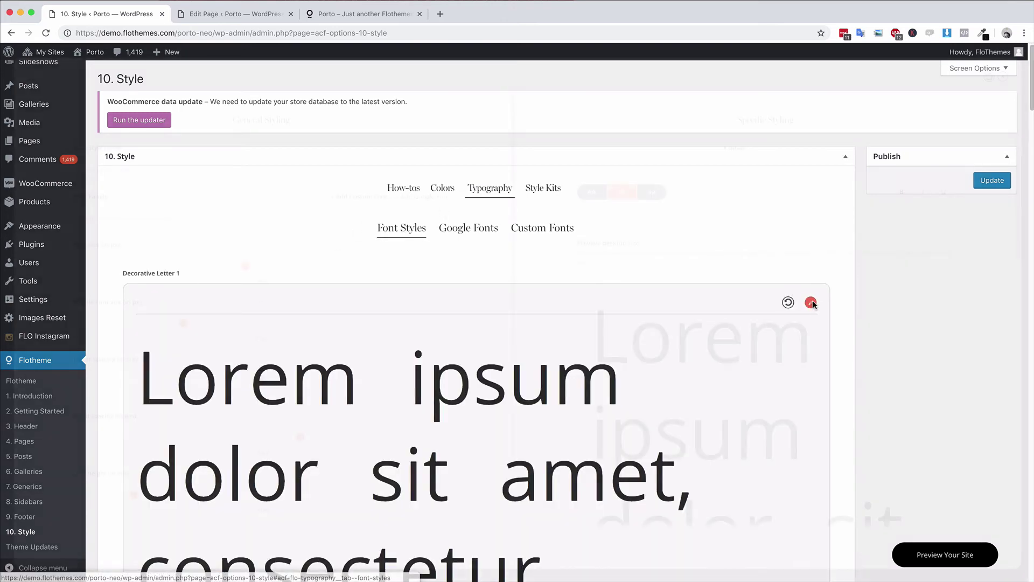
{"action": "left_click", "coordinate": [211, 218]}
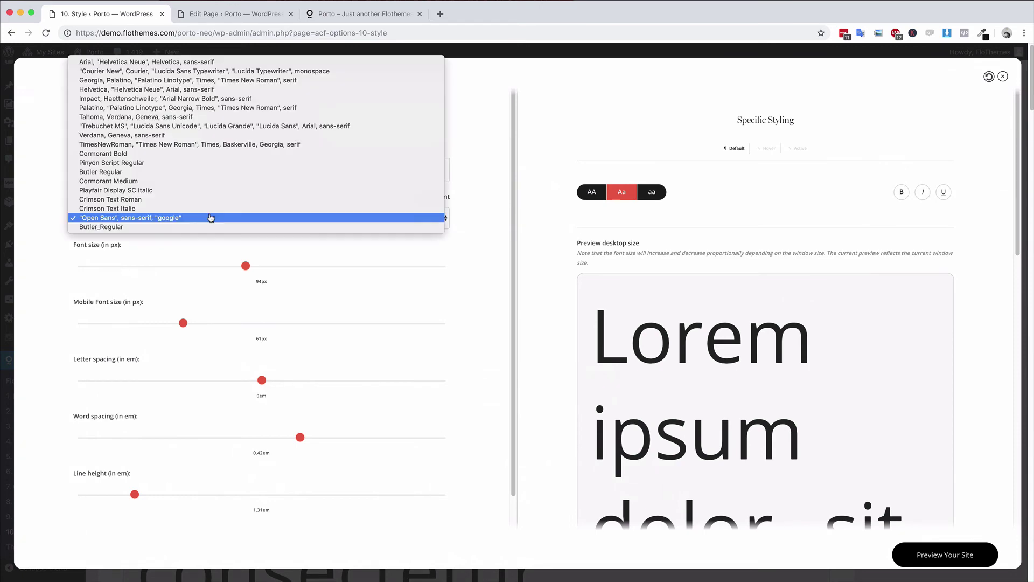
{"action": "left_click", "coordinate": [180, 229]}
{"action": "scroll", "coordinate": [697, 337], "scroll_direction": "down", "scroll_amount": 6}
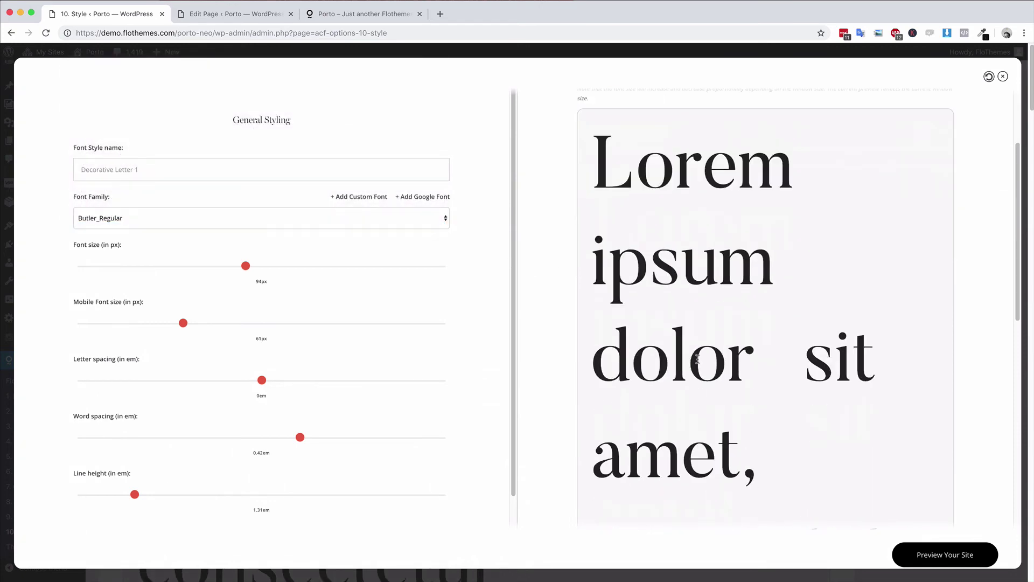
{"action": "scroll", "coordinate": [697, 360], "scroll_direction": "up", "scroll_amount": 4}
{"action": "left_click", "coordinate": [1003, 76]}
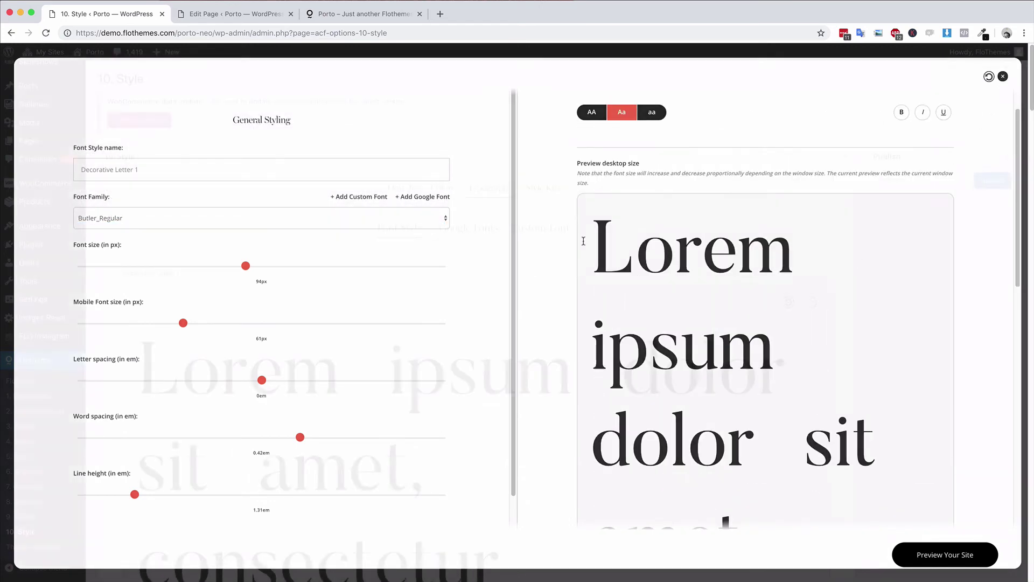